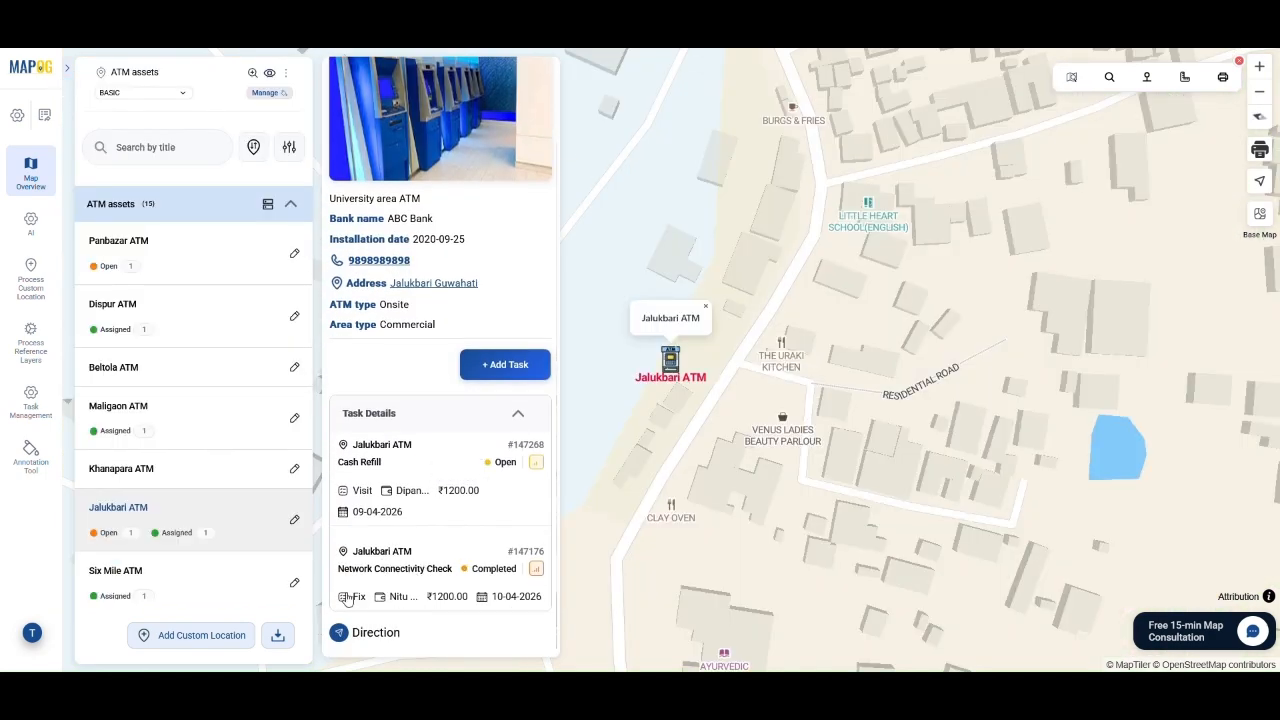
Step: Review the submitted form answers and ATM photo on Jalukbari ATM's Network Connectivity Check task
left_click(347, 598)
scroll(689, 376, "down", 5)
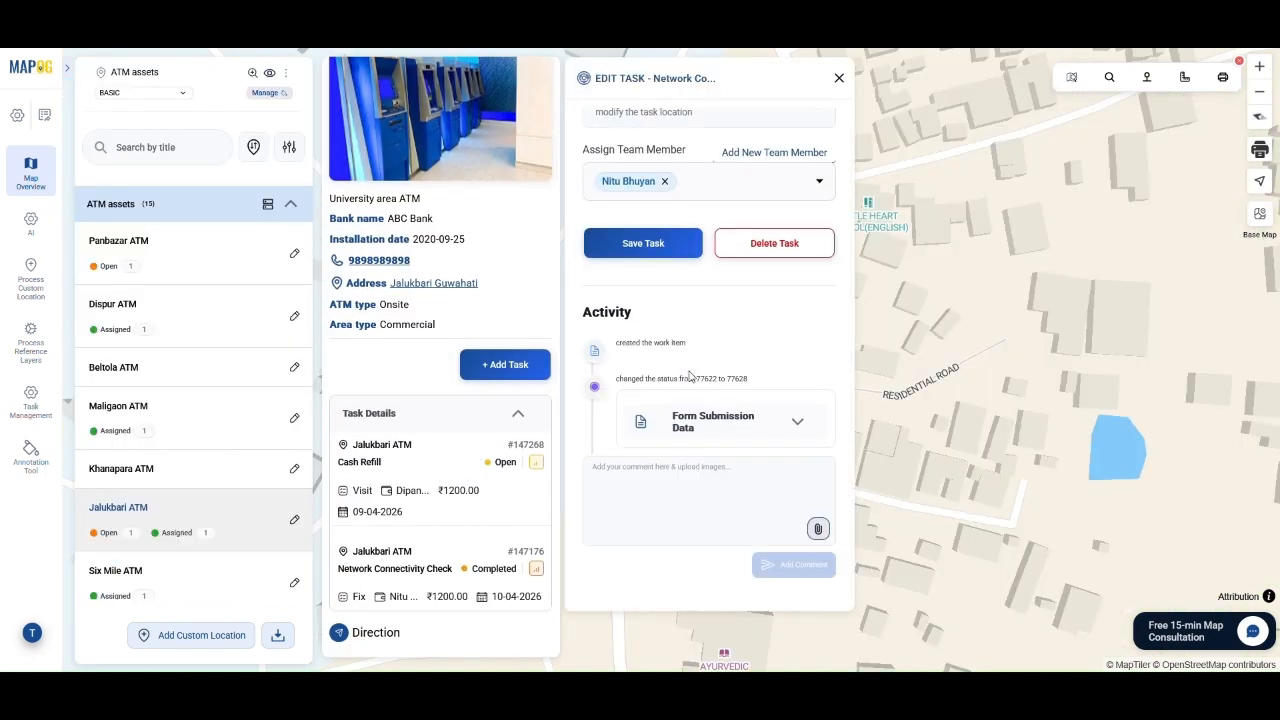
left_click(794, 432)
scroll(720, 420, "down", 5)
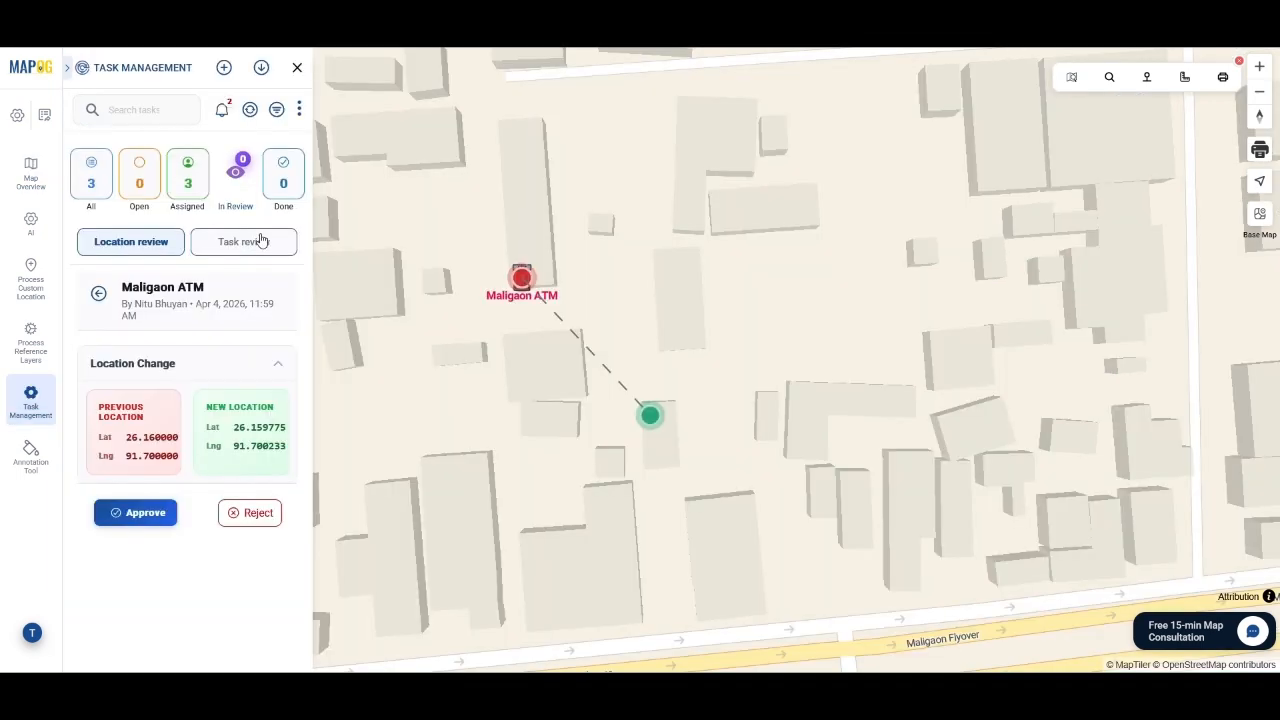
left_click(262, 240)
left_click(126, 610)
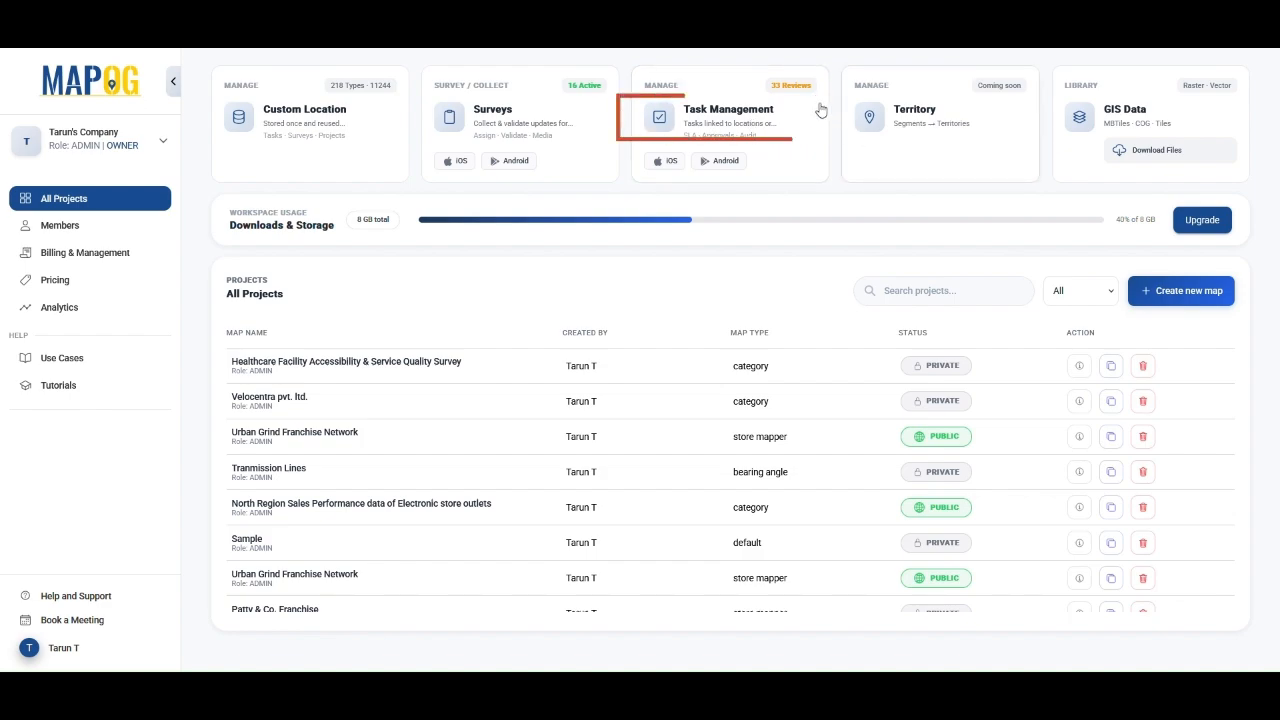
Step: Begin a new task with a custom location and bring up the location template manager
left_click(776, 114)
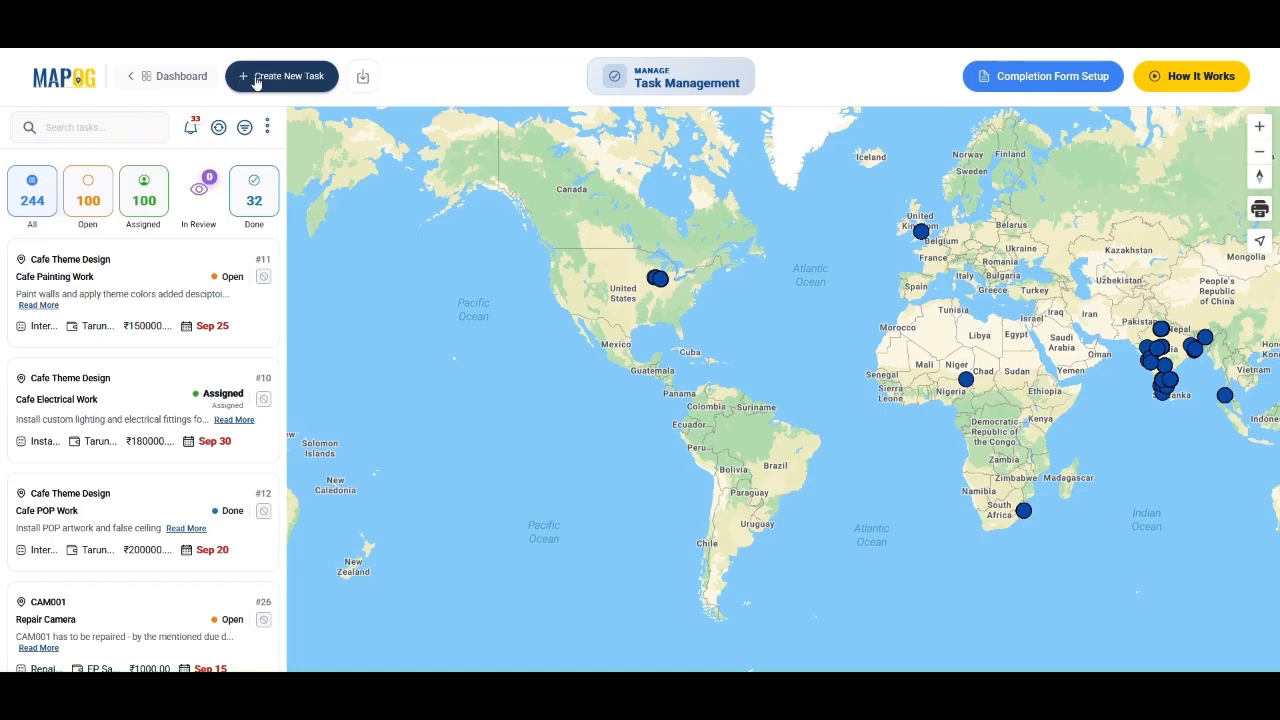
left_click(285, 80)
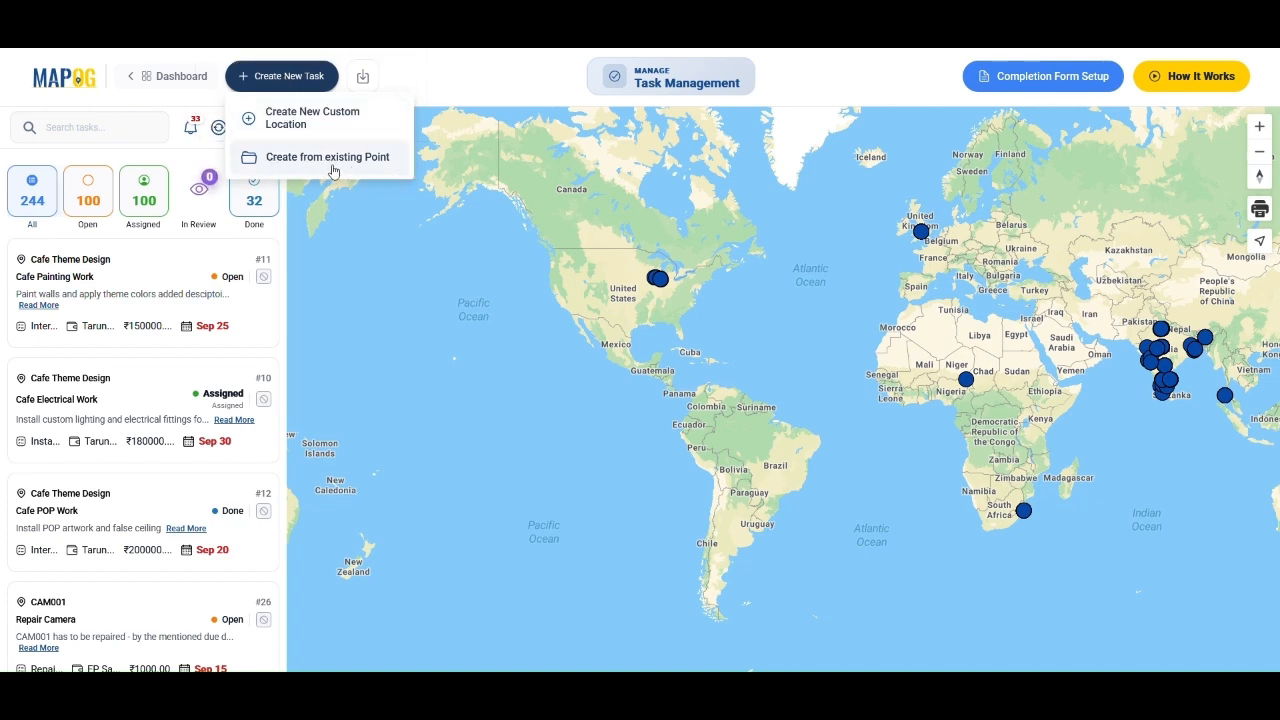
left_click(307, 121)
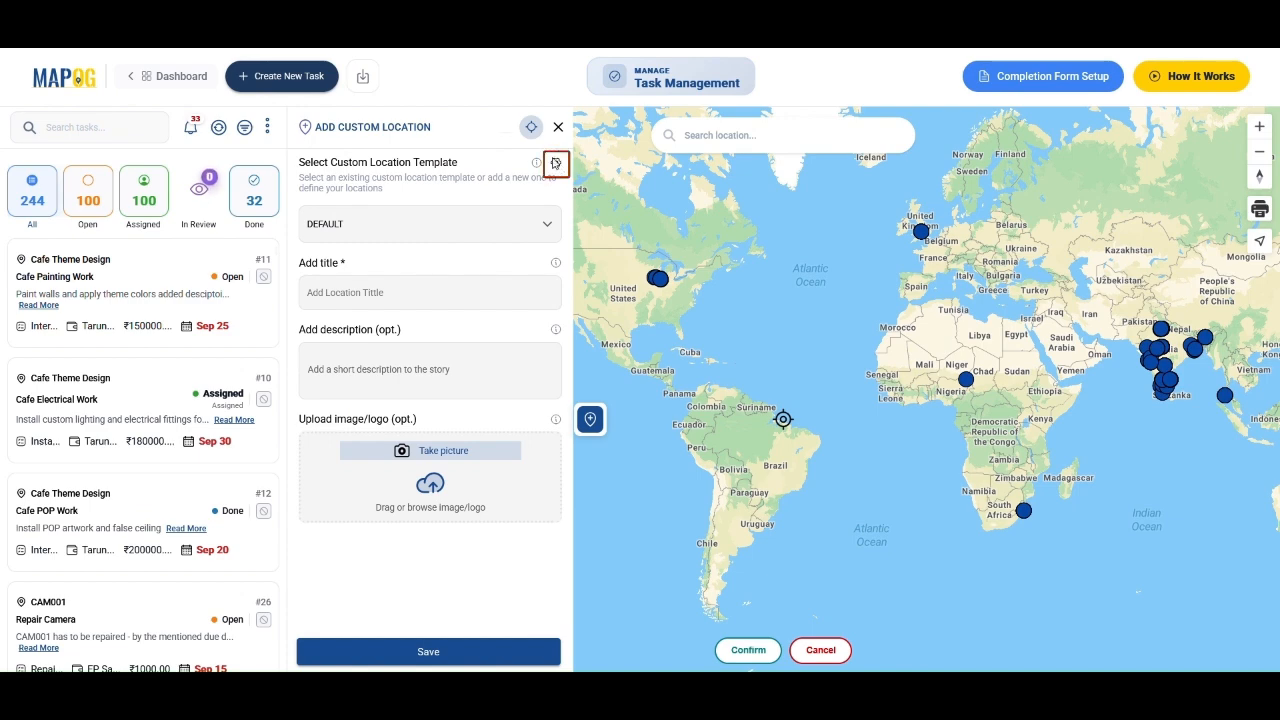
left_click(557, 163)
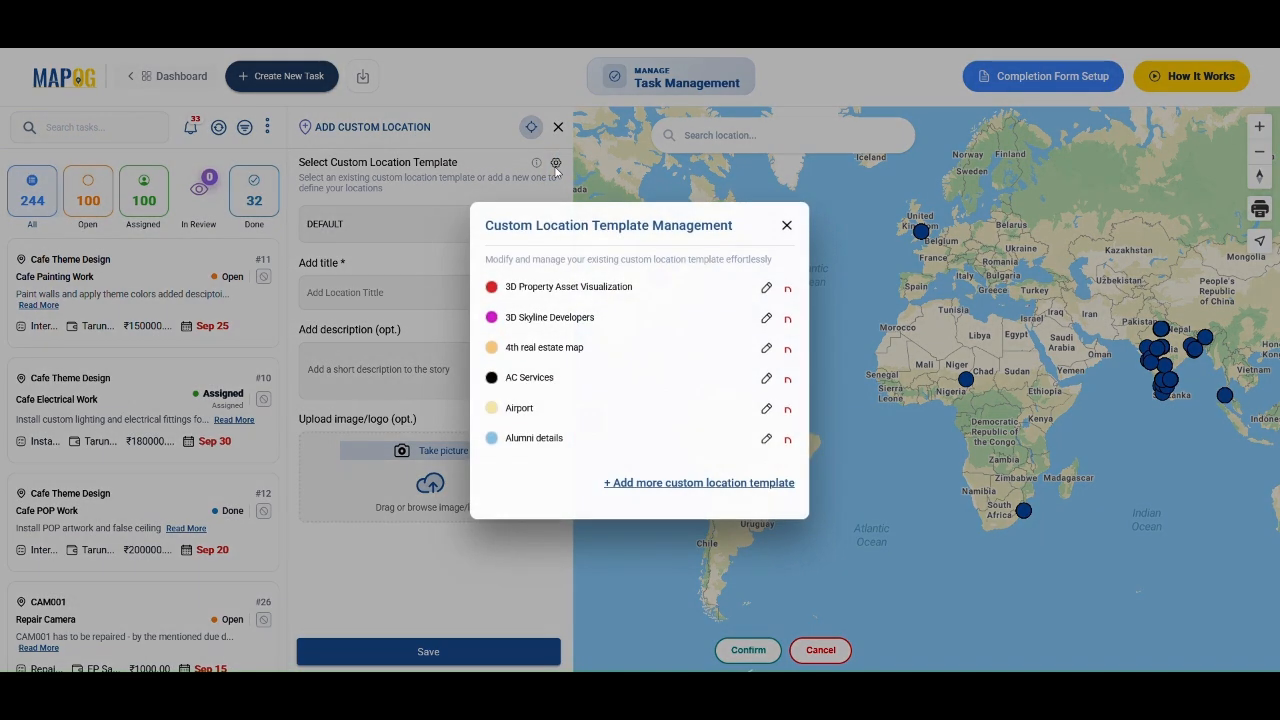
Step: Start a new template titled 'ATM asset' with orange colour and Point geometry
left_click(645, 482)
type("ATM asse")
left_click(575, 378)
left_click(49, 58)
left_click(43, 208)
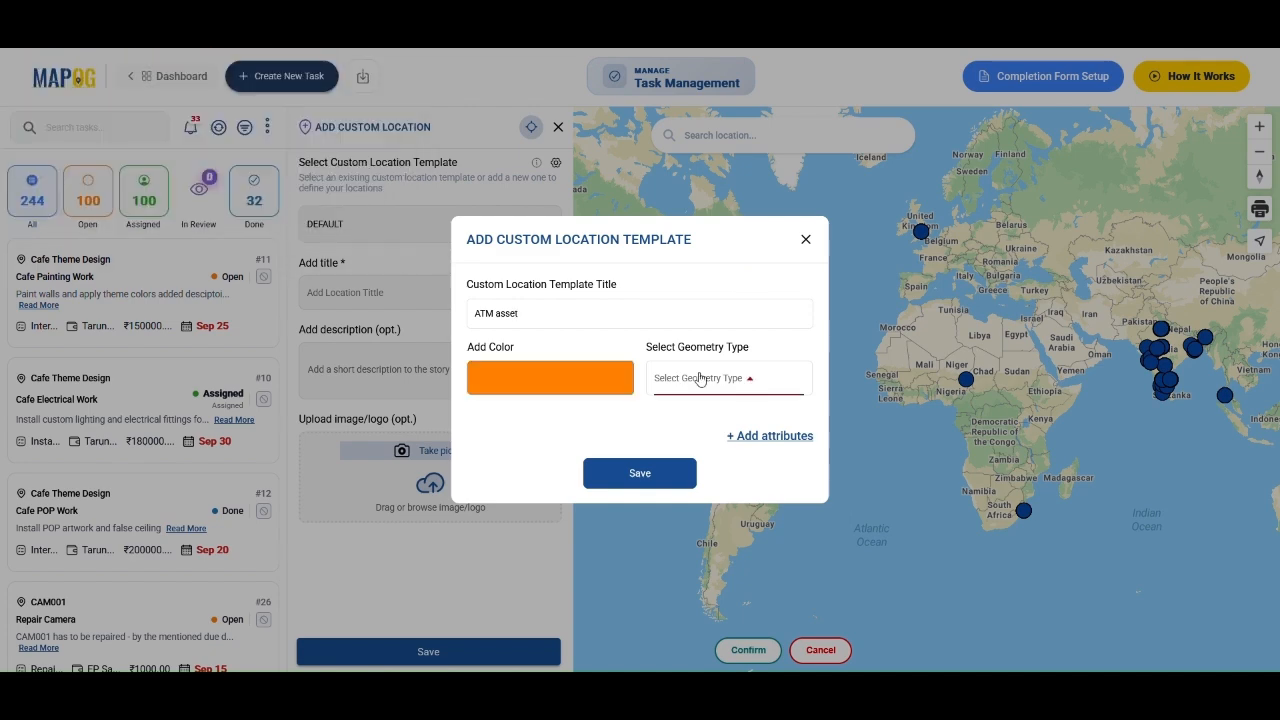
left_click(701, 379)
left_click(682, 401)
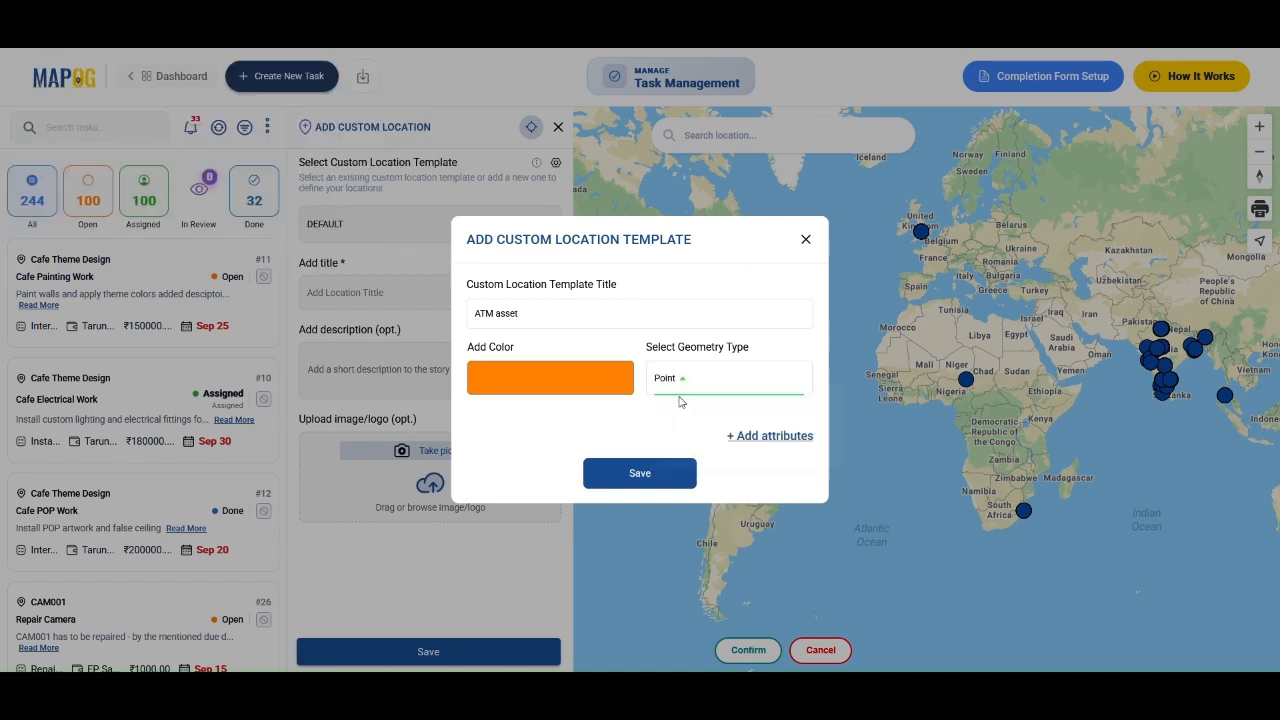
Step: Add an 'ATM name' attribute and an 'ATM TYPE' select attribute with options Onsite and Offsite
left_click(784, 437)
type("ATM nam")
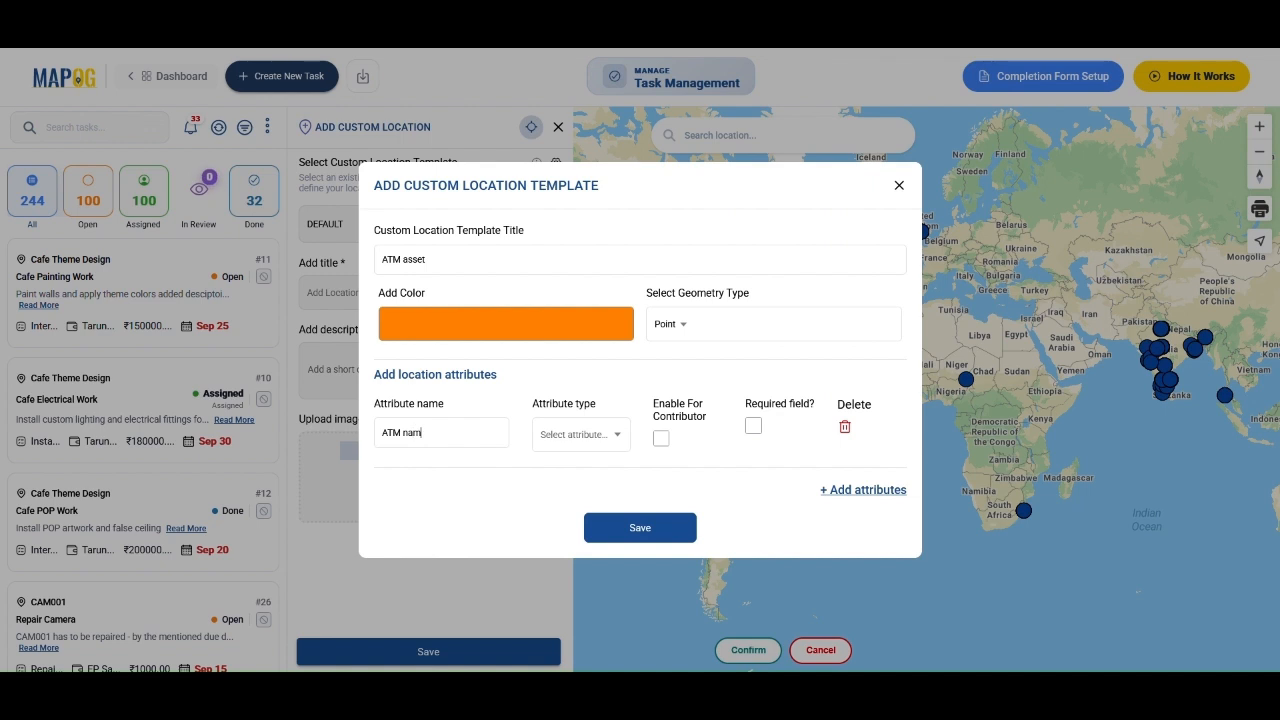
left_click(567, 444)
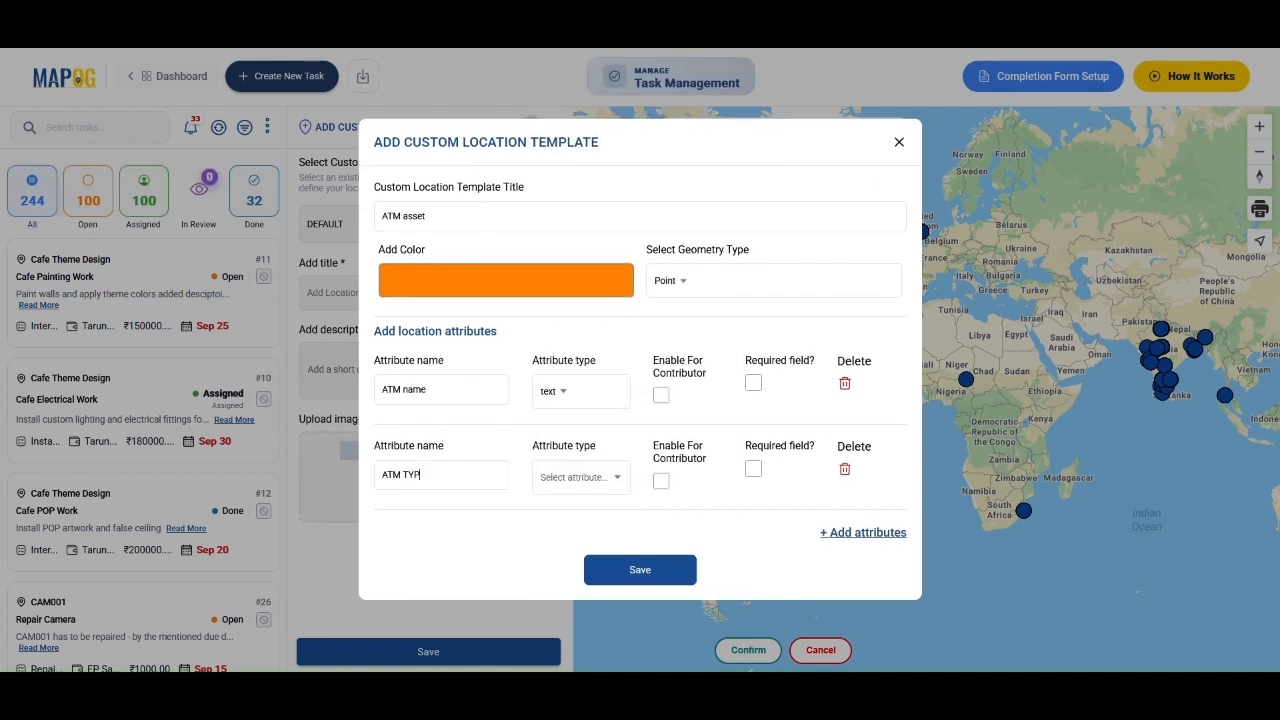
left_click(580, 477)
left_click(613, 215)
type("Onsite")
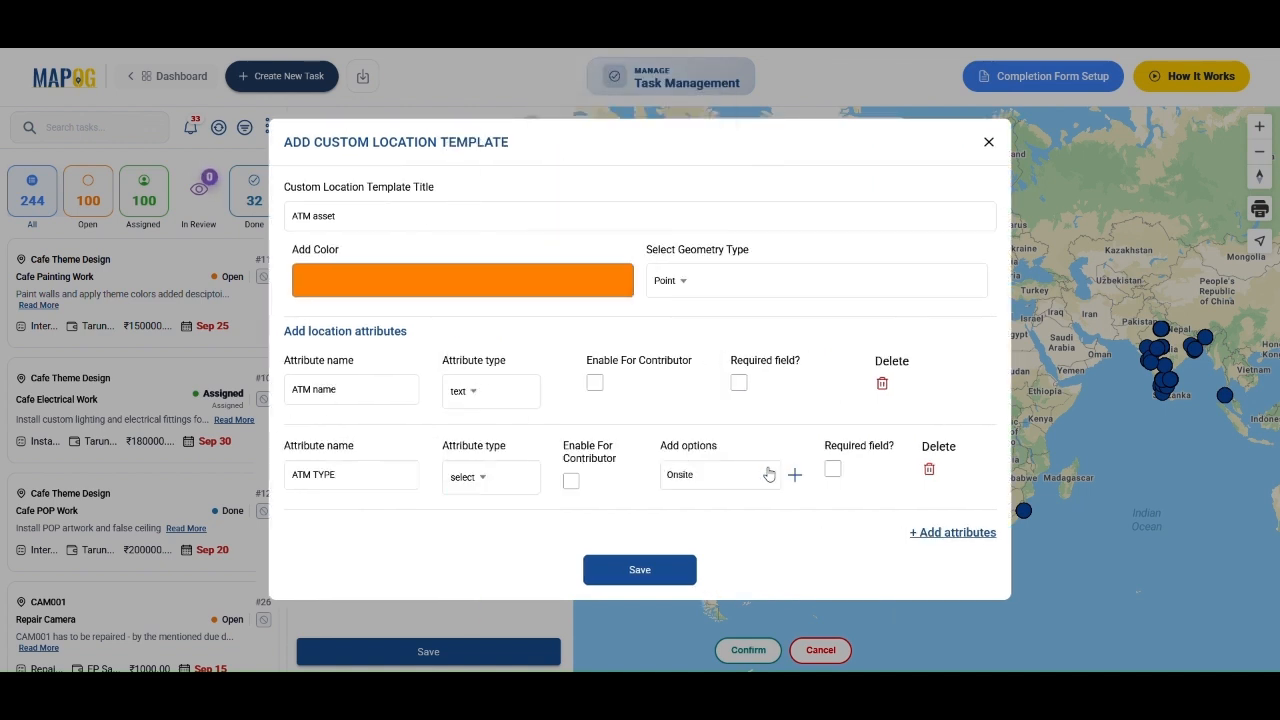
left_click(794, 475)
type("Offsite")
left_click(797, 494)
Step: Add an 'Address' attribute of address type that contributors can fill in
left_click(951, 543)
type("Address")
left_click(490, 494)
left_click(481, 447)
left_click(596, 487)
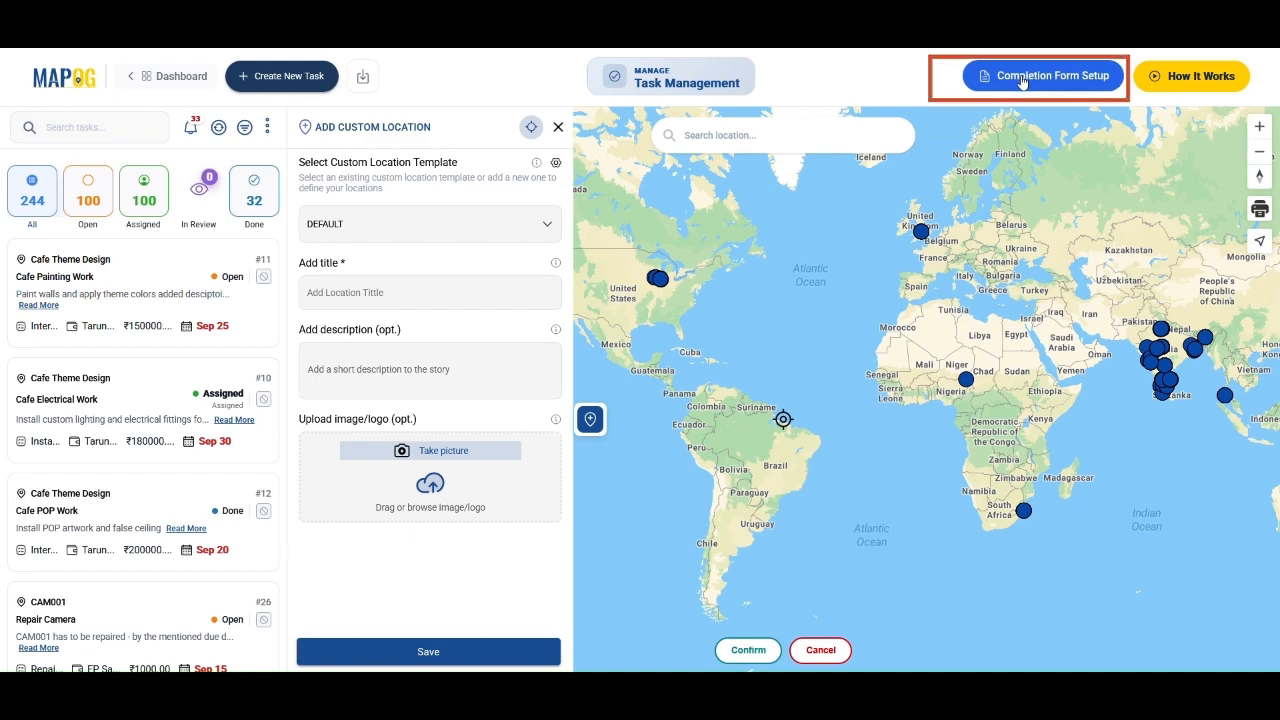
Step: For all ATM asset tasks, add a Multi Select completion question 'What issue was resolved?'
left_click(1030, 80)
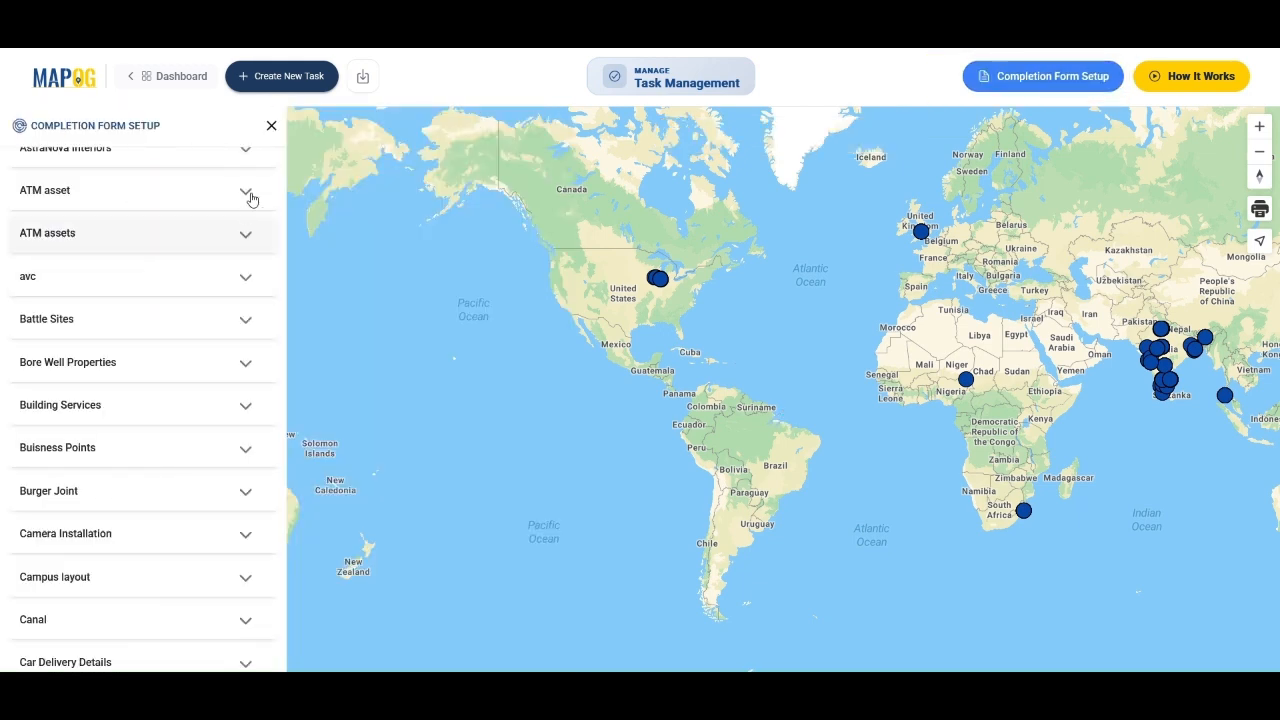
left_click(191, 194)
left_click(247, 318)
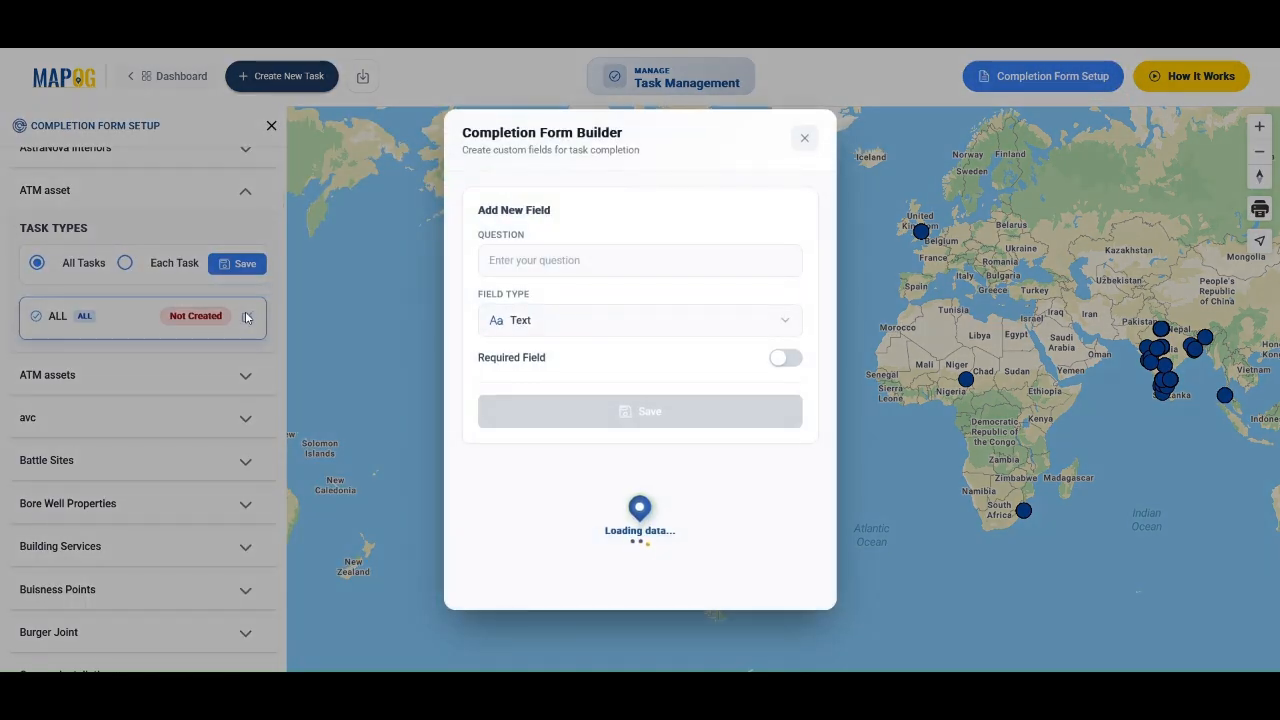
left_click(640, 263)
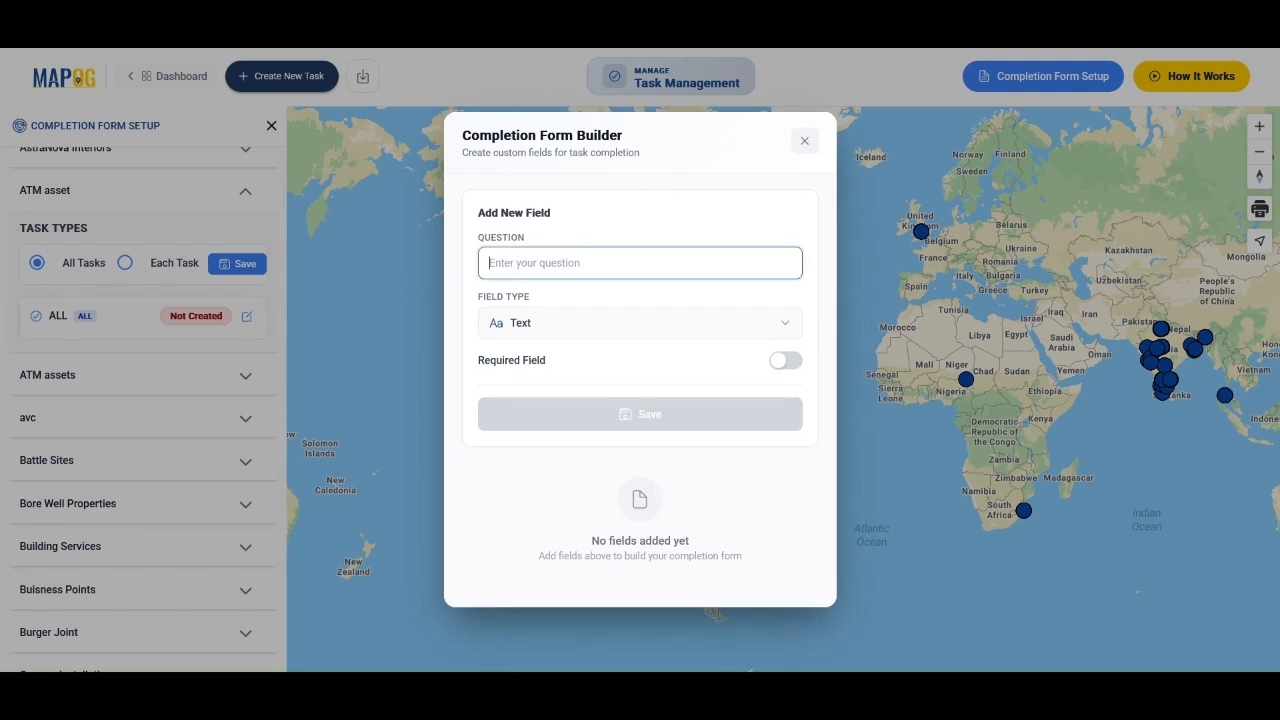
type("What issue was resolved?")
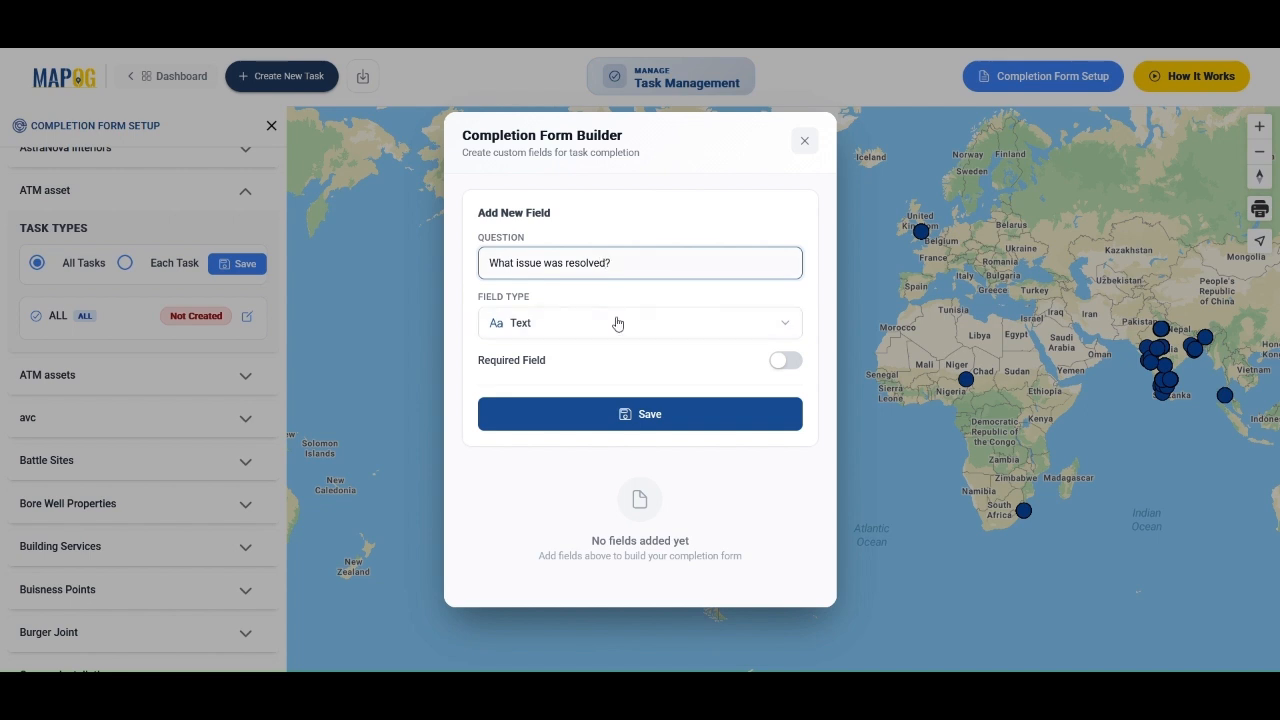
left_click(617, 323)
left_click(522, 518)
Step: Give it options Cash refill, Hardware issue, Network issue, Card reader problem; save; make the photo question an Image field
type("Cash refill")
key("Return")
type("Hardware issue")
key("Return")
type("Network issue")
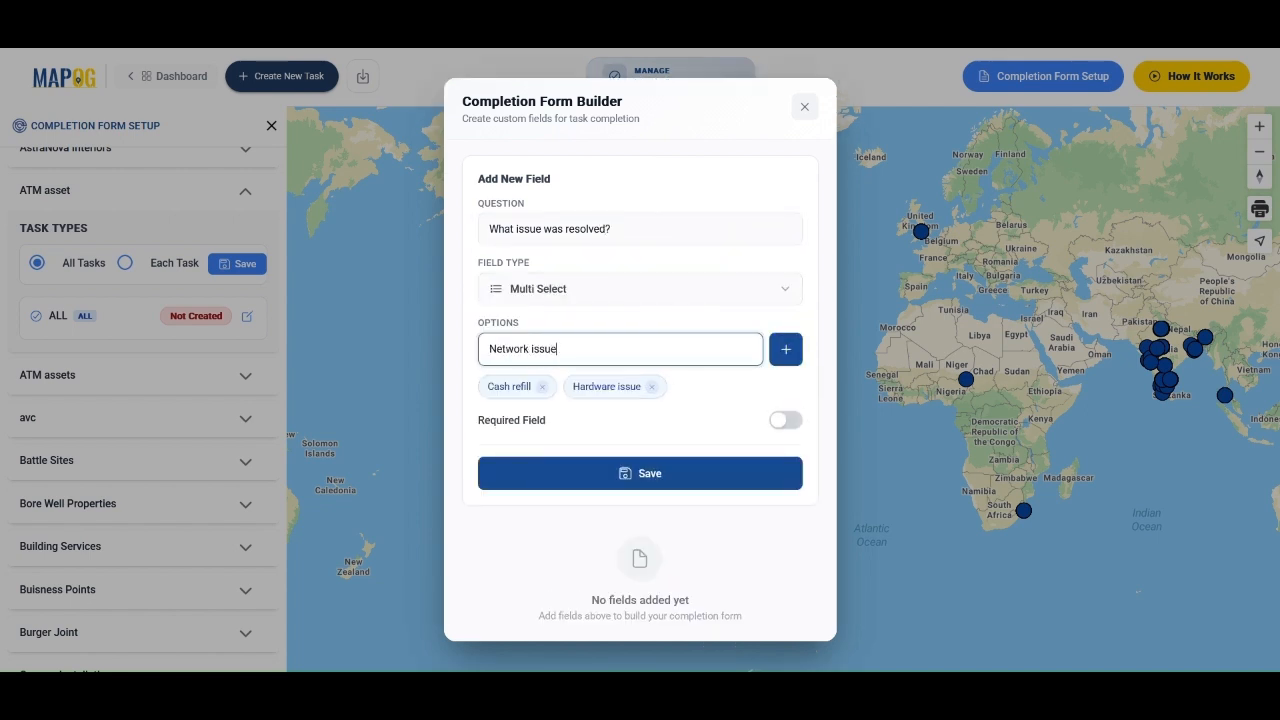
left_click(786, 349)
type("Card reader problem")
left_click(786, 349)
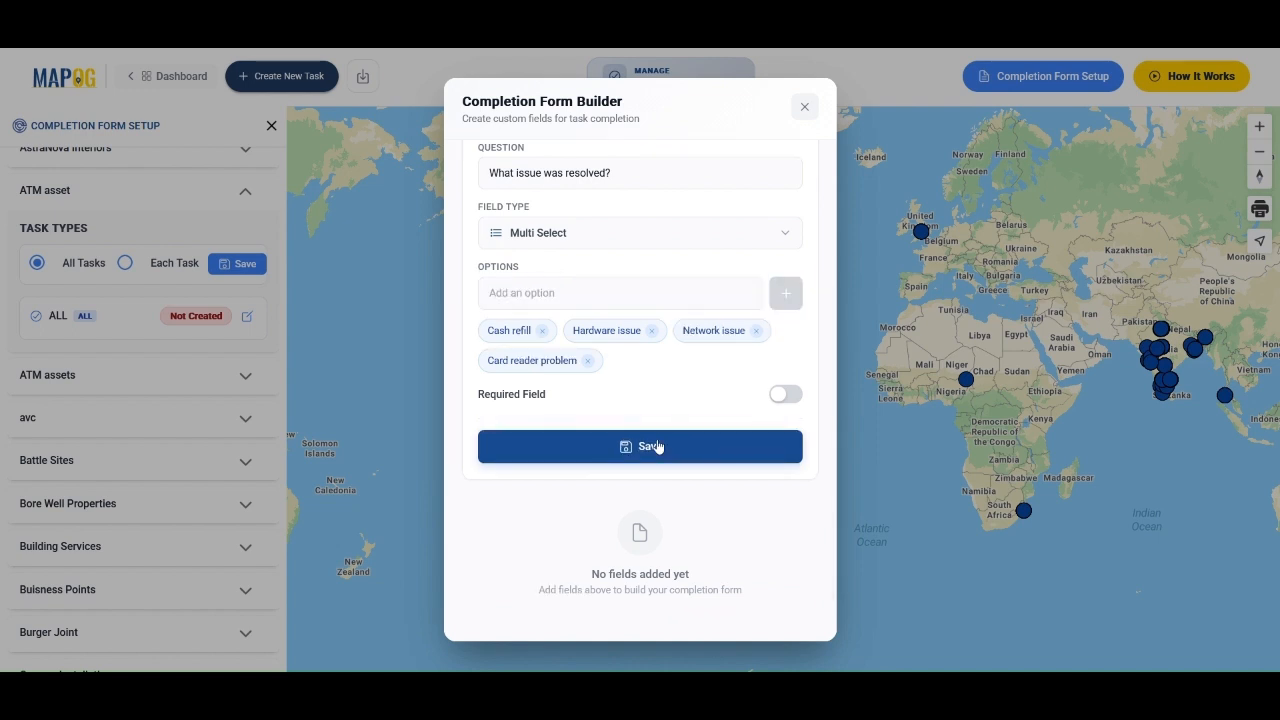
left_click(657, 446)
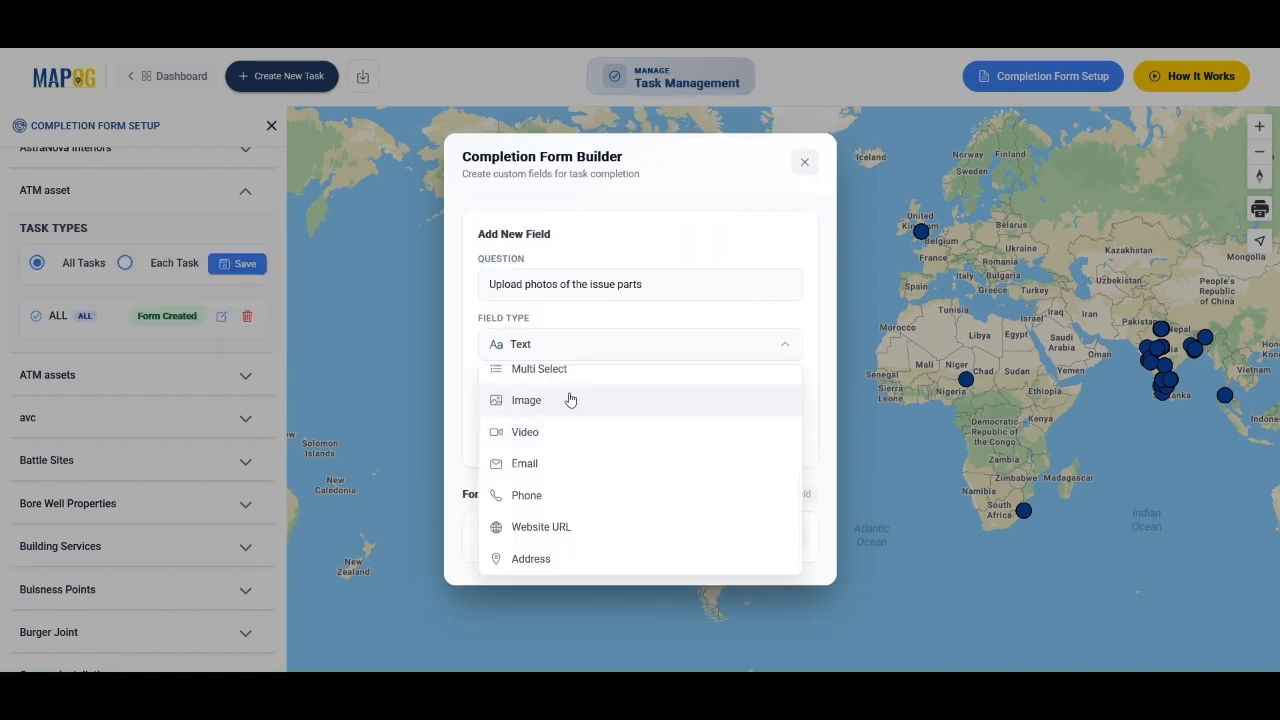
left_click(570, 400)
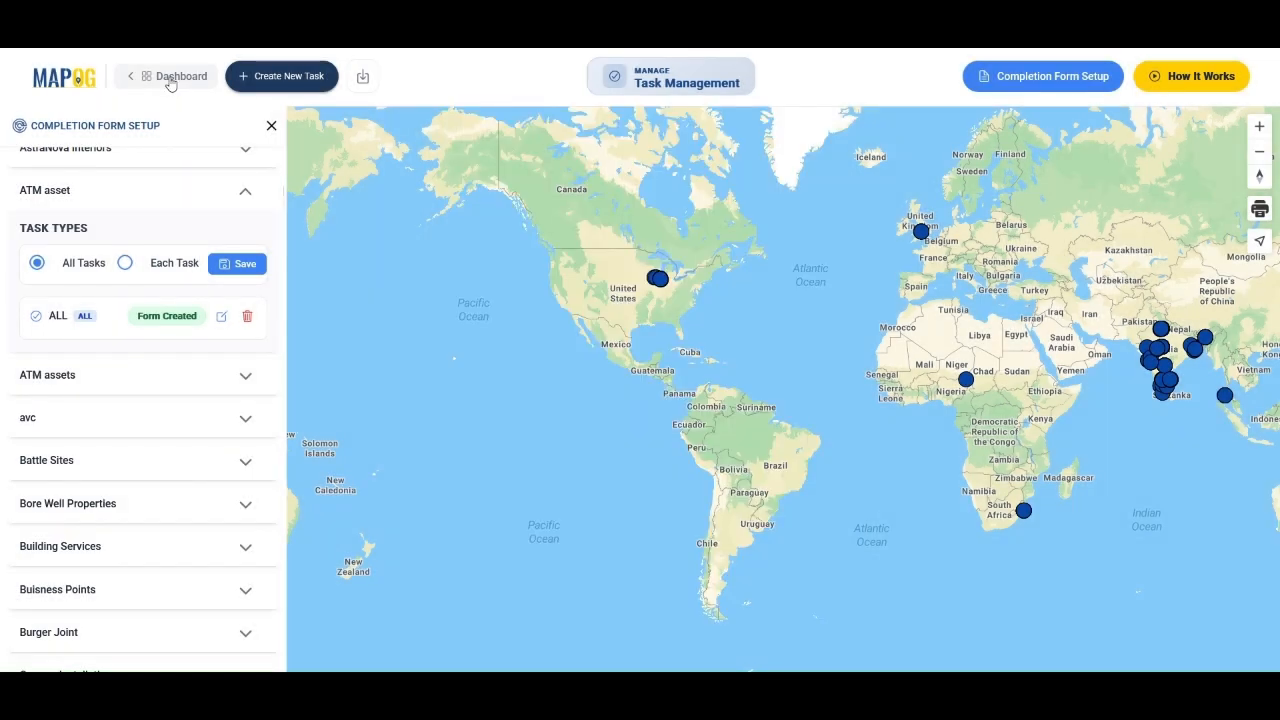
Step: Create a Category map 'ATM Network Asset Management' with an ATM-management description and task management on
left_click(170, 78)
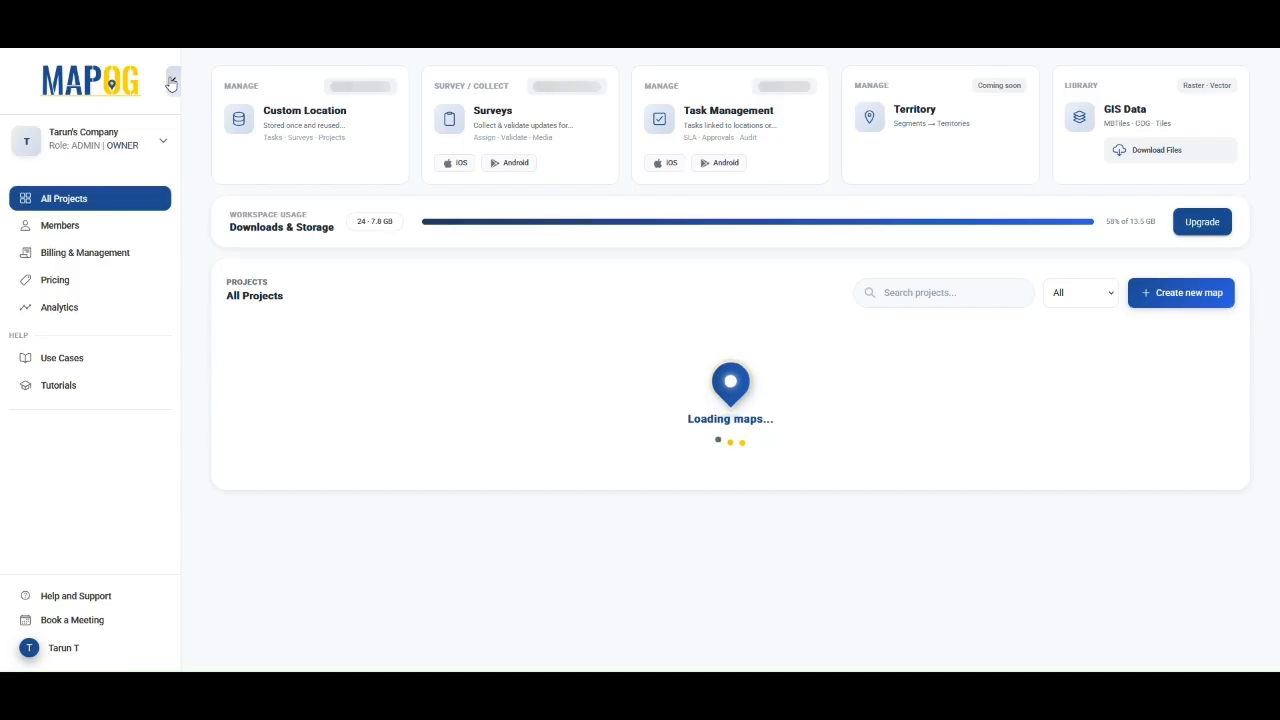
left_click(1183, 291)
left_click(530, 280)
left_click(500, 446)
left_click(545, 342)
type("ATM Network Asset Management")
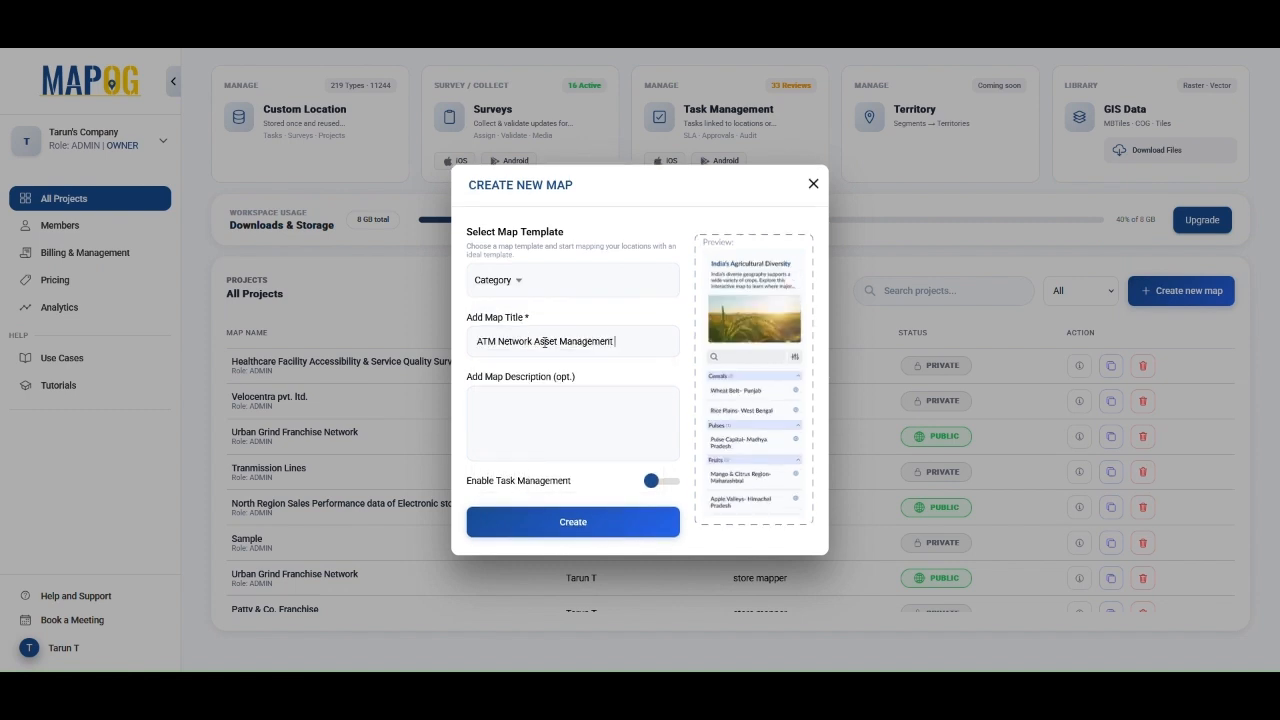
left_click(575, 413)
type("This map visualizes ATM locations of a bank and enables efficient management of these assets through task-based workflows.")
left_click(662, 481)
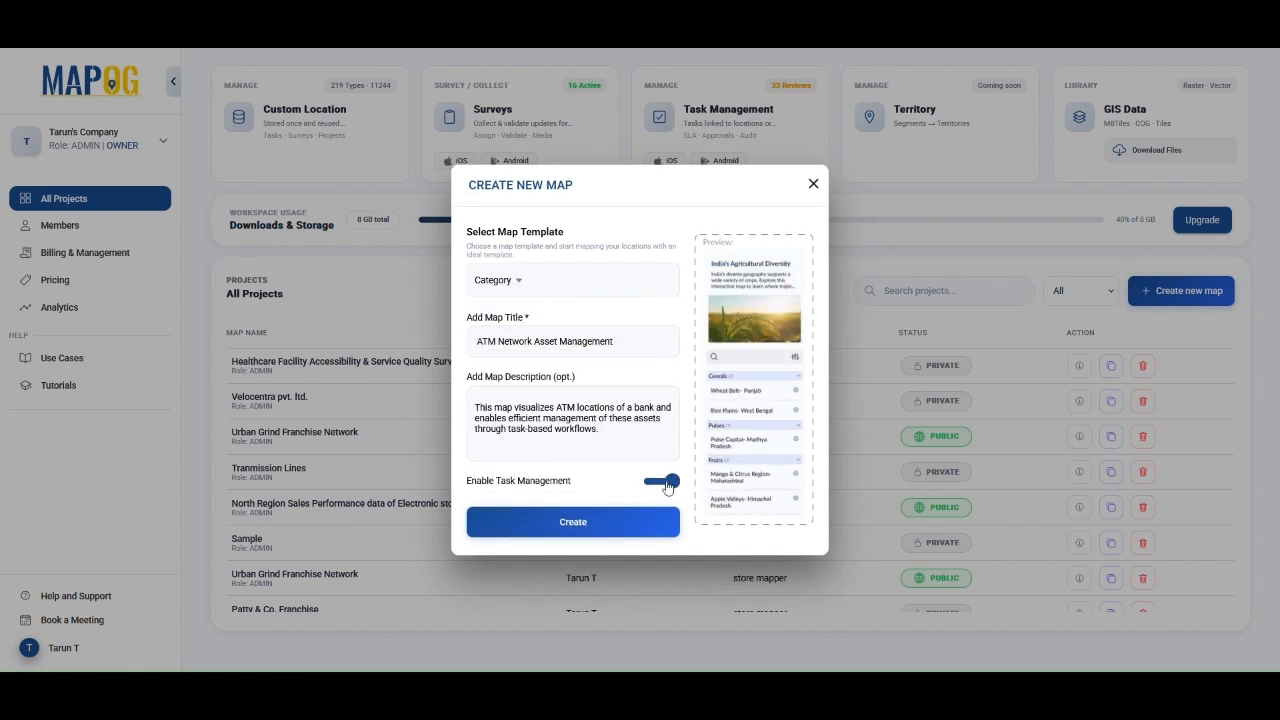
left_click(586, 530)
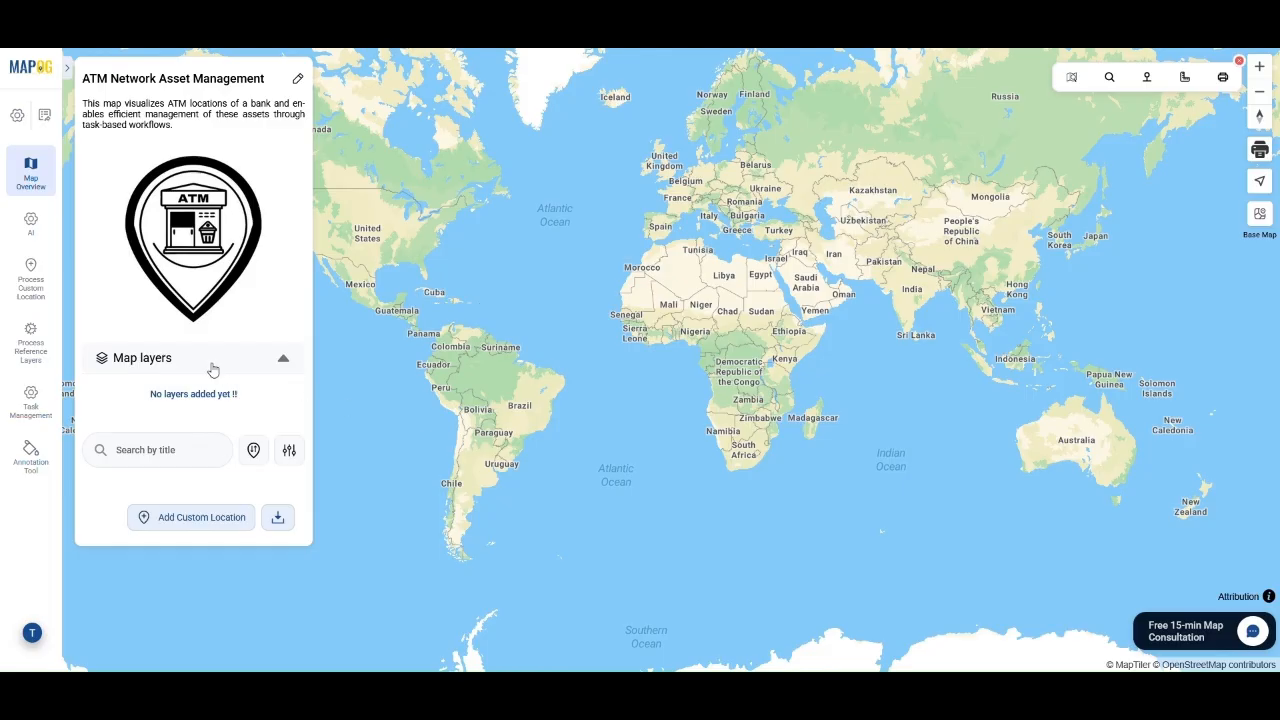
Step: Upload business asset(ATM's).xlsx as custom locations using the ATM assets template
left_click(31, 290)
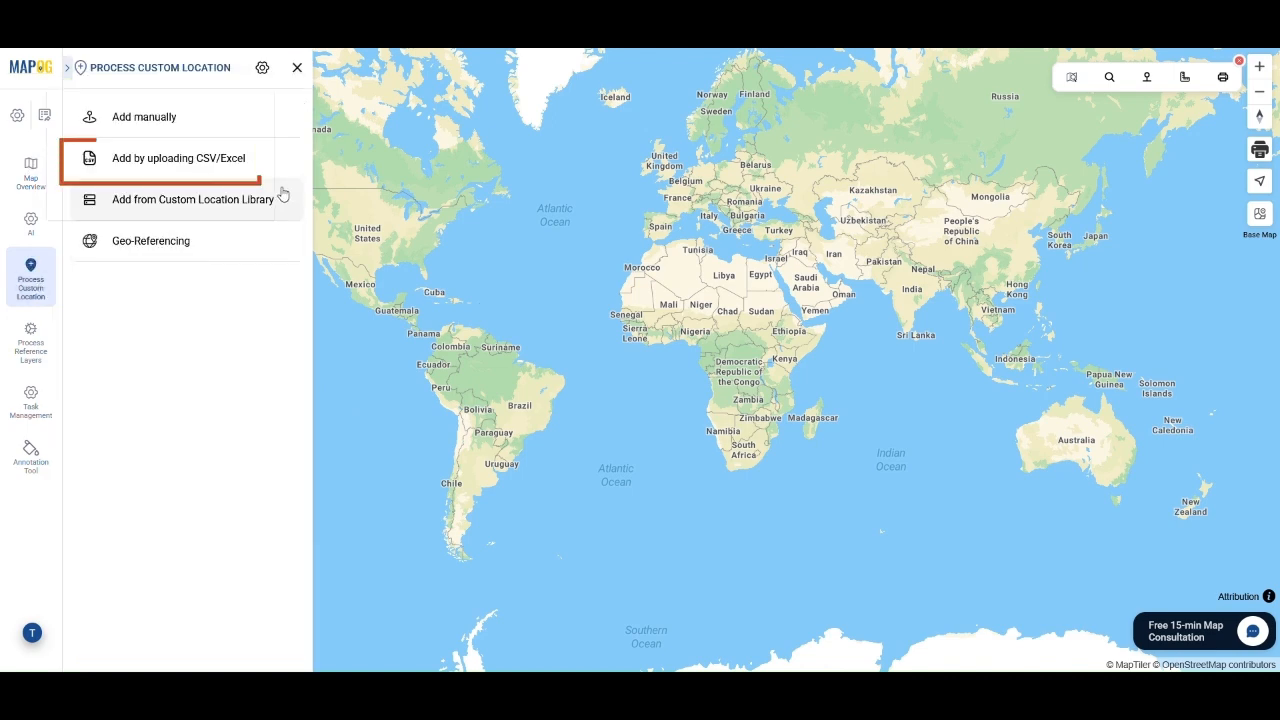
left_click(211, 162)
left_click(209, 170)
left_click(153, 512)
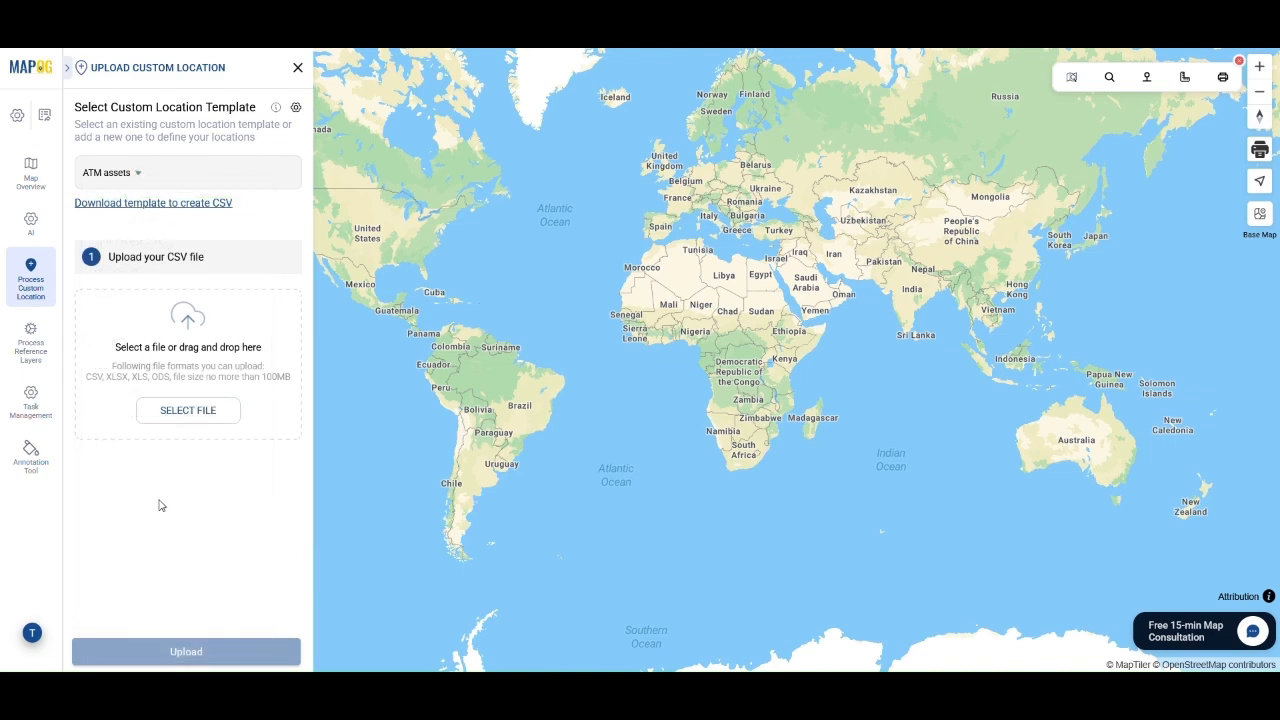
left_click(172, 422)
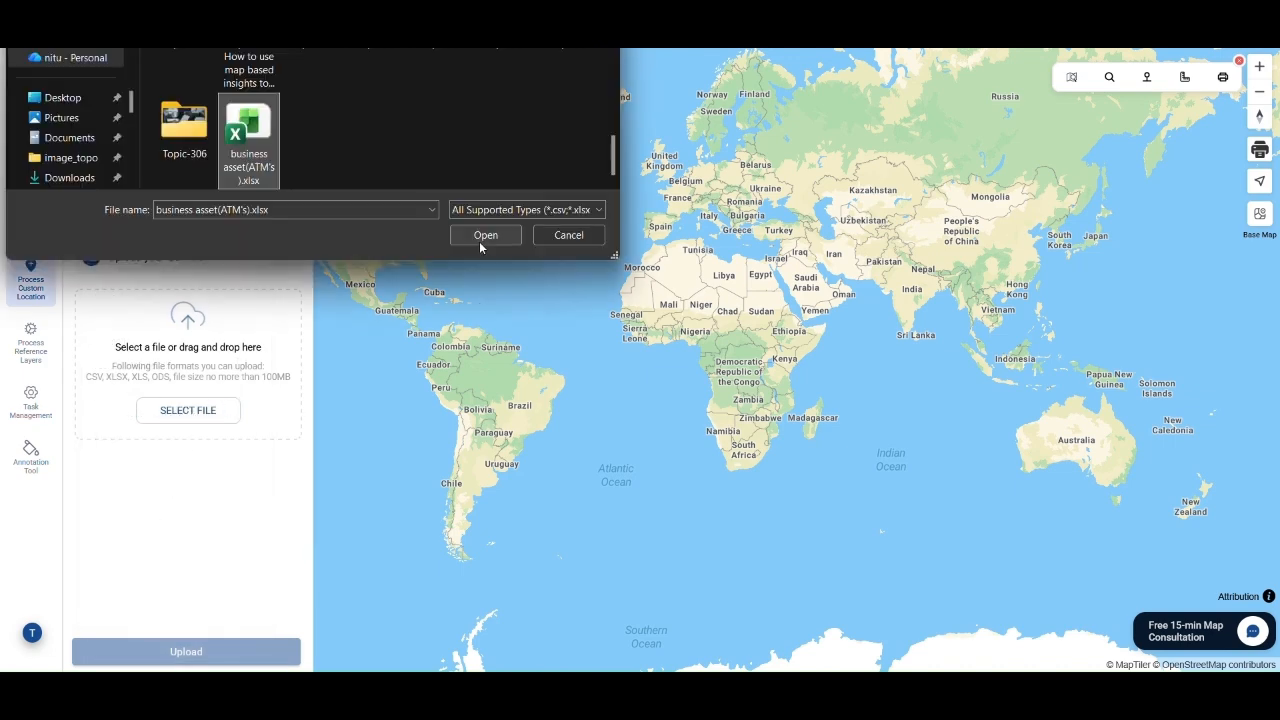
left_click(480, 243)
left_click(203, 653)
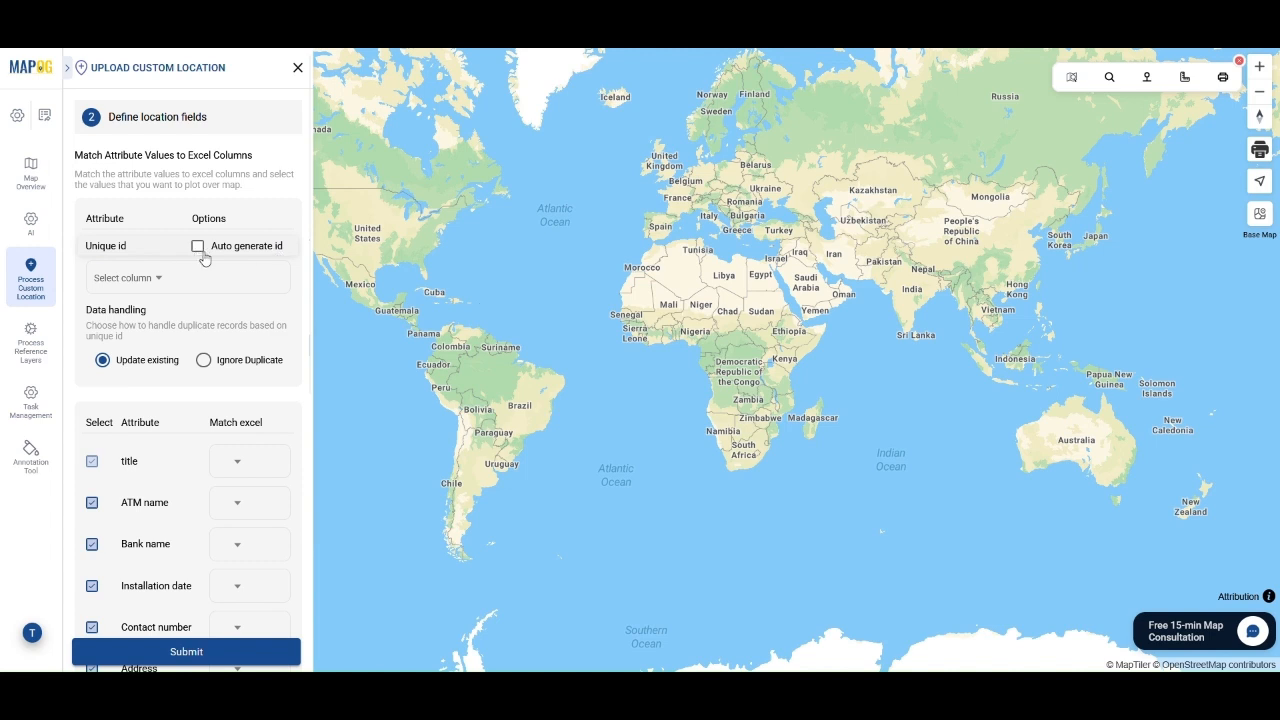
Step: Map ATM_ID as unique id, the title column and Longitude column, then submit the locations
left_click(131, 284)
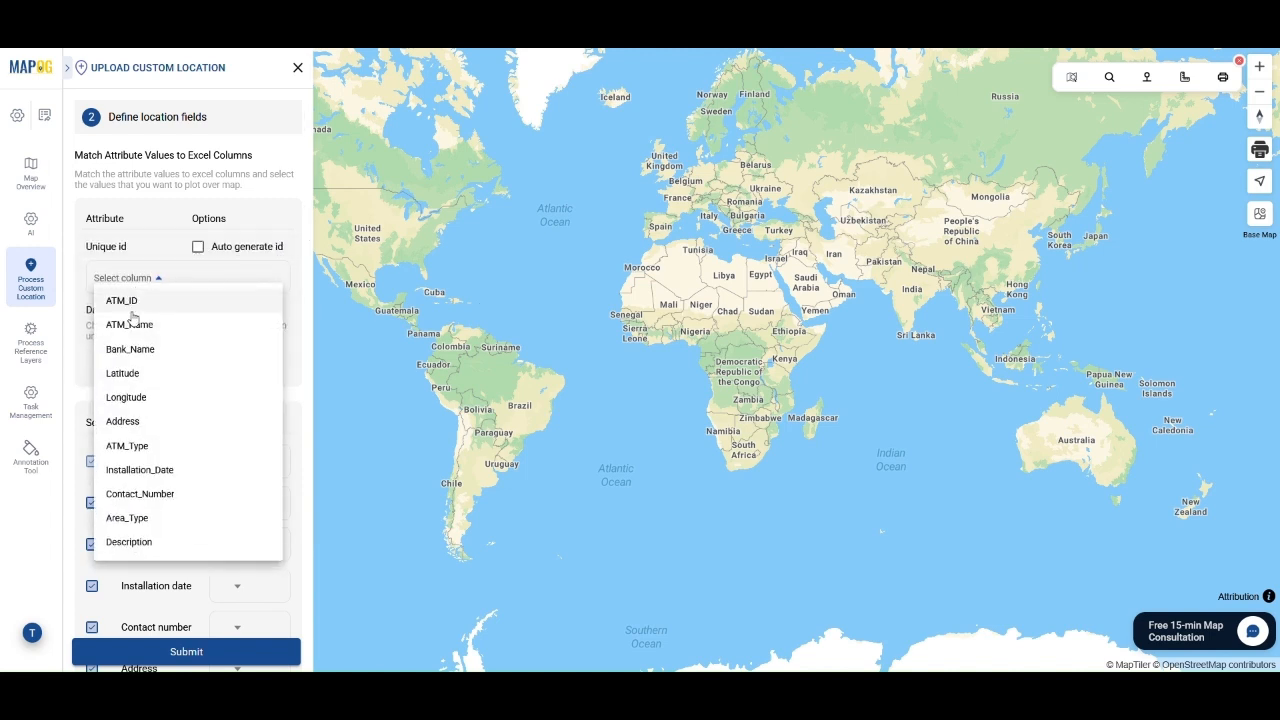
left_click(131, 306)
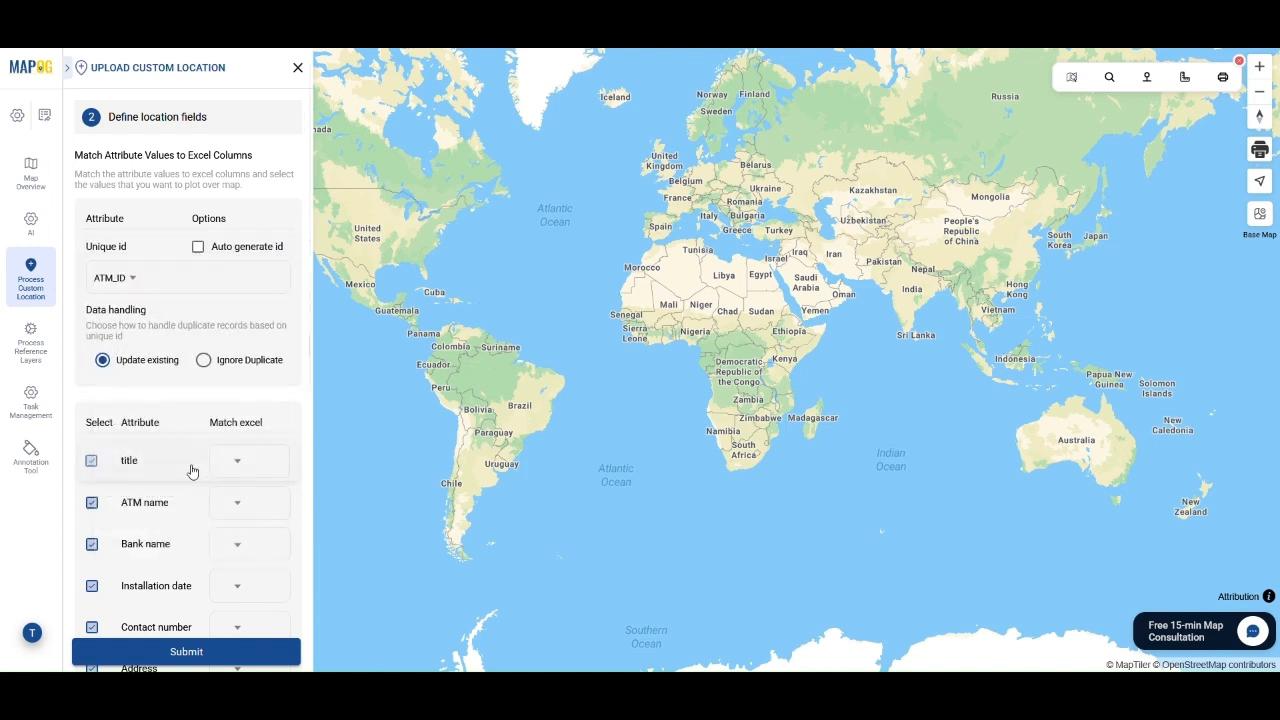
left_click(253, 472)
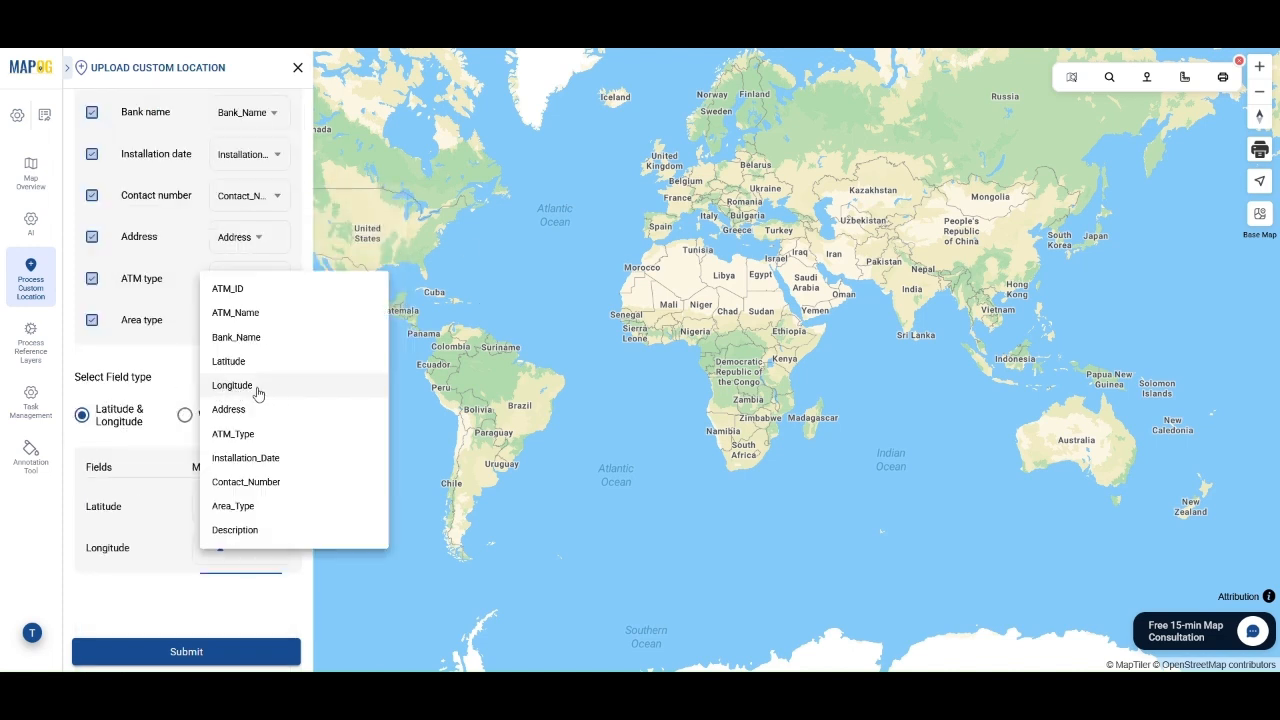
left_click(277, 388)
left_click(230, 651)
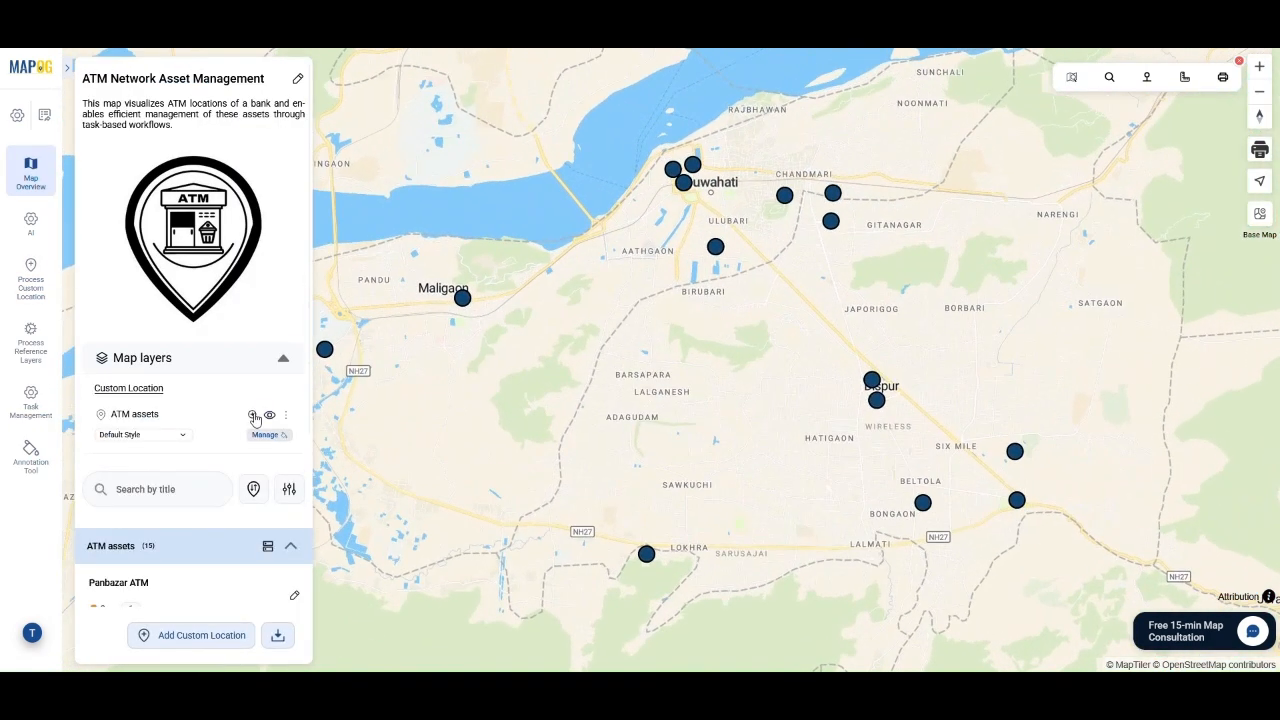
Step: Save Six Mile ATM's edited location details and show its information card
scroll(272, 276, "down", 3)
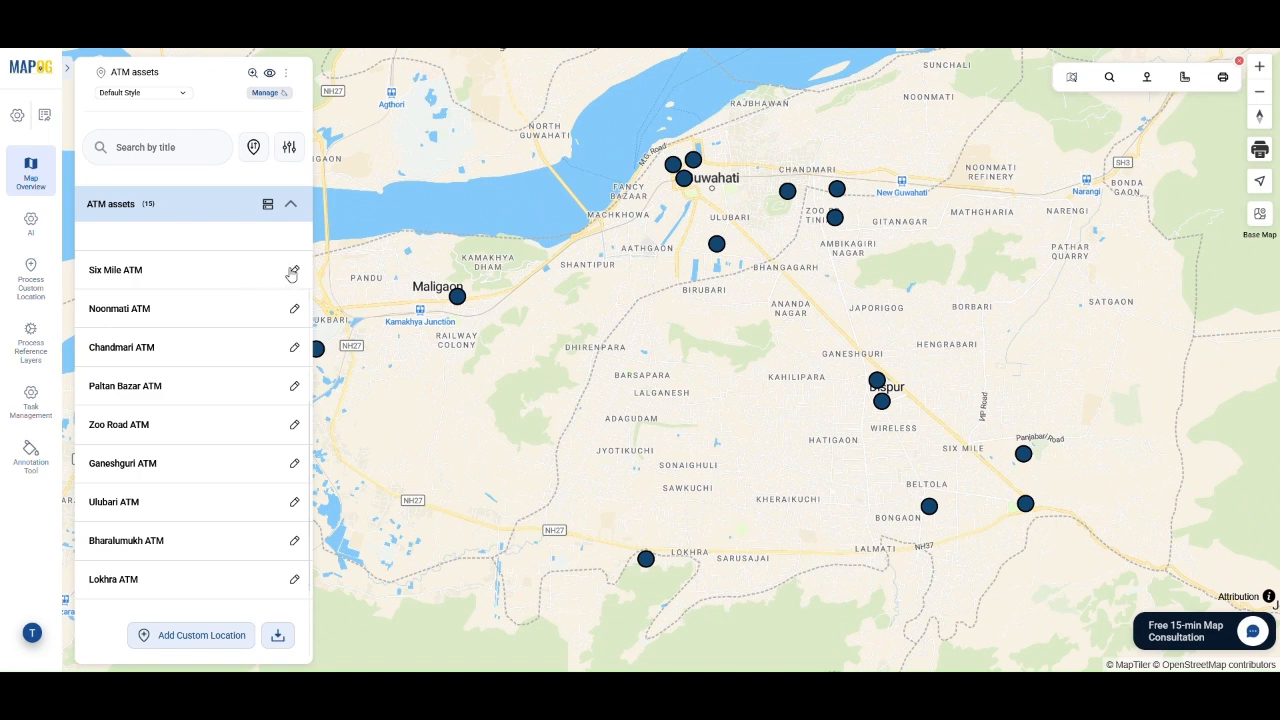
left_click(294, 270)
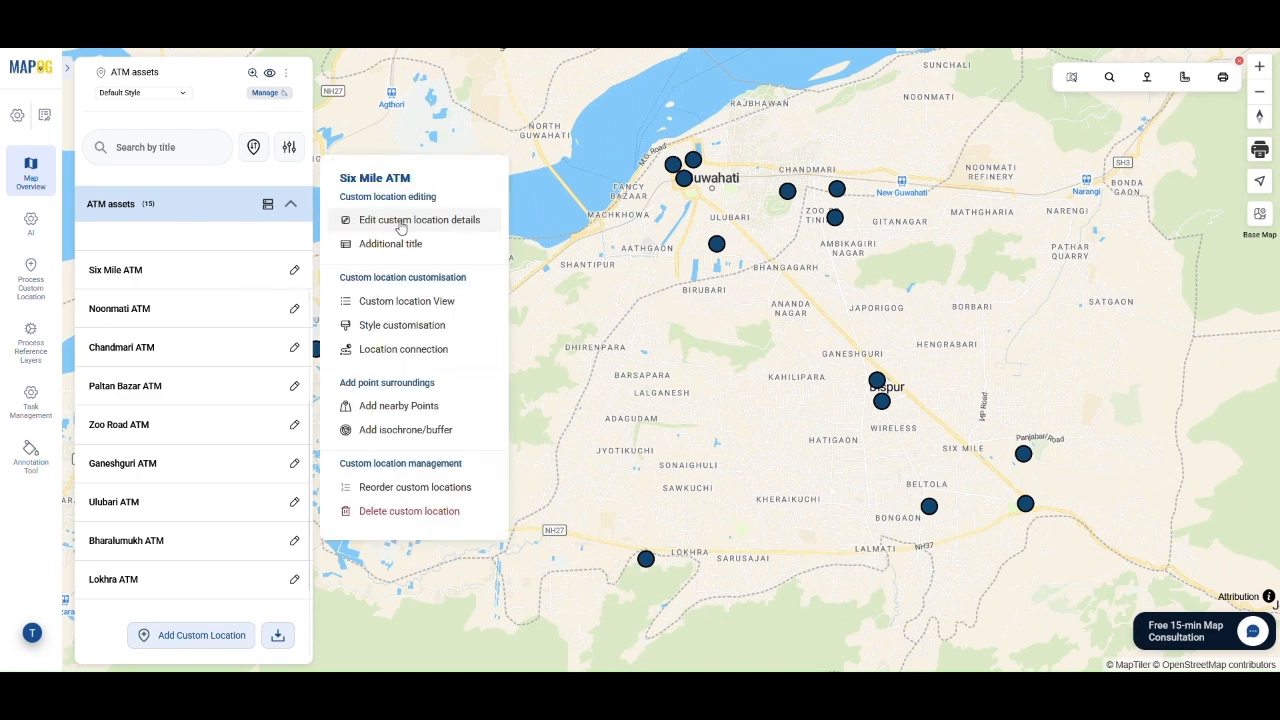
left_click(401, 228)
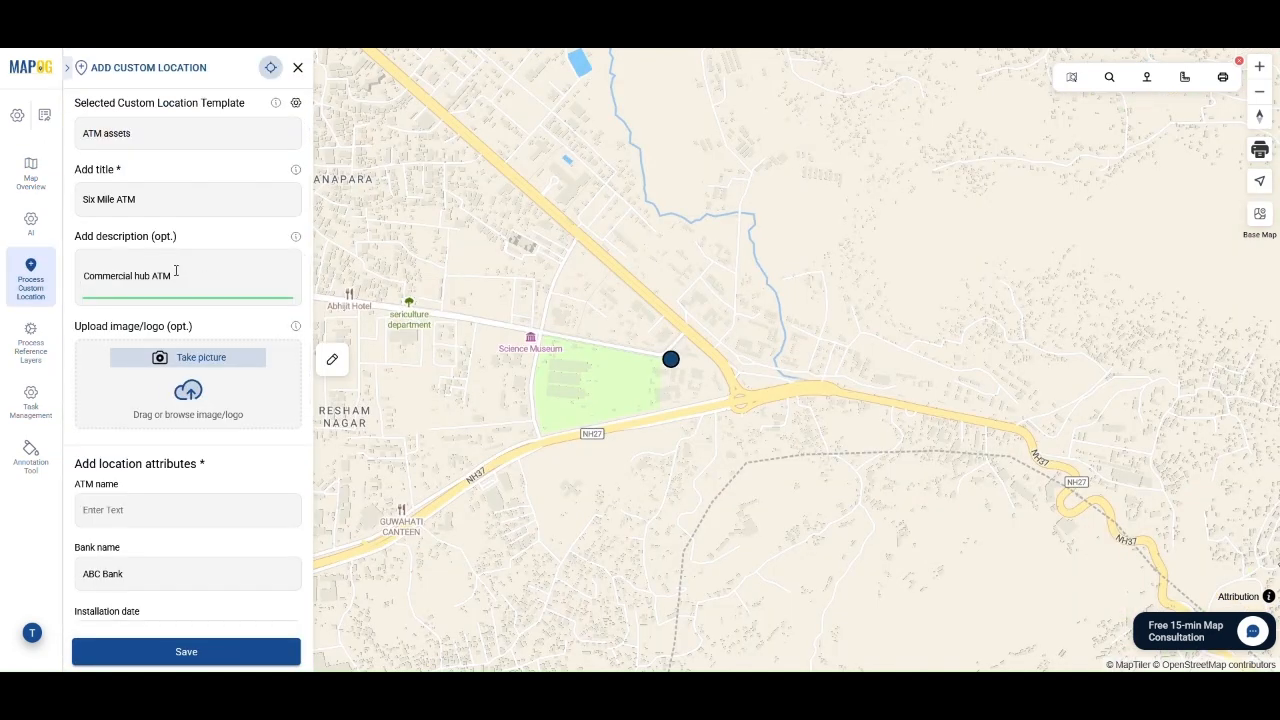
scroll(267, 439, "down", 4)
scroll(267, 439, "up", 4)
scroll(269, 438, "down", 4)
left_click(243, 660)
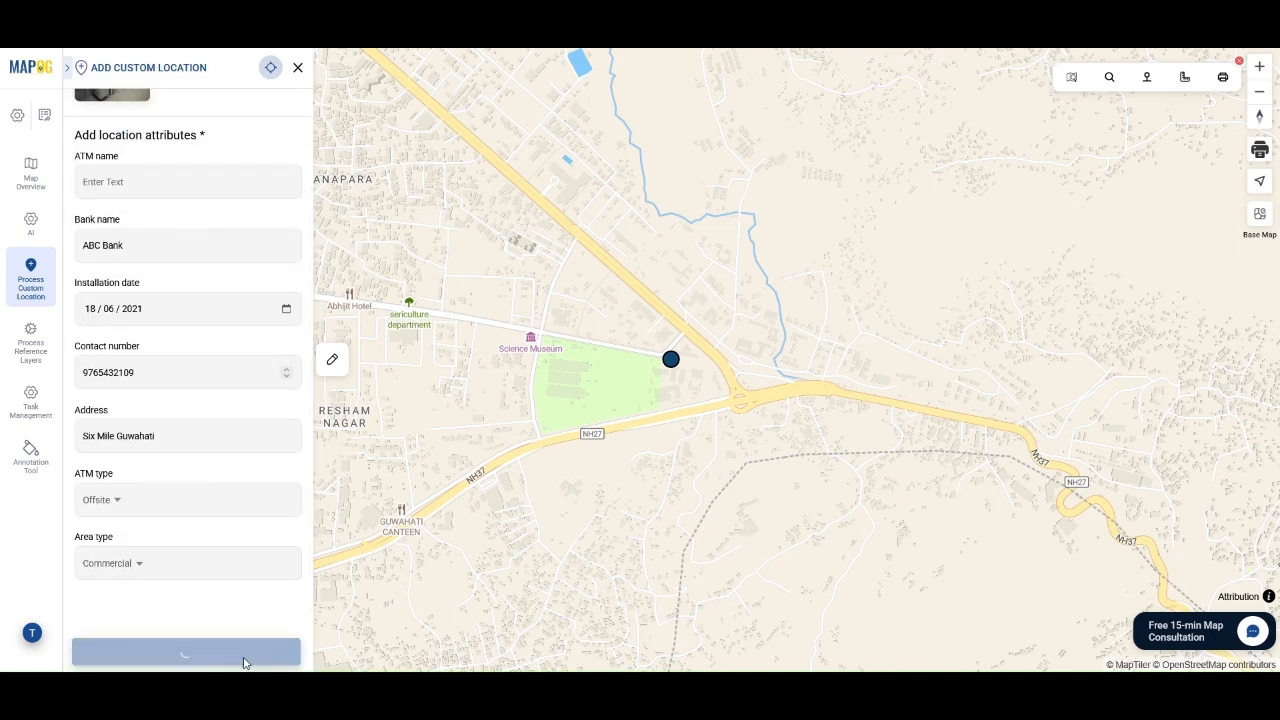
left_click(123, 270)
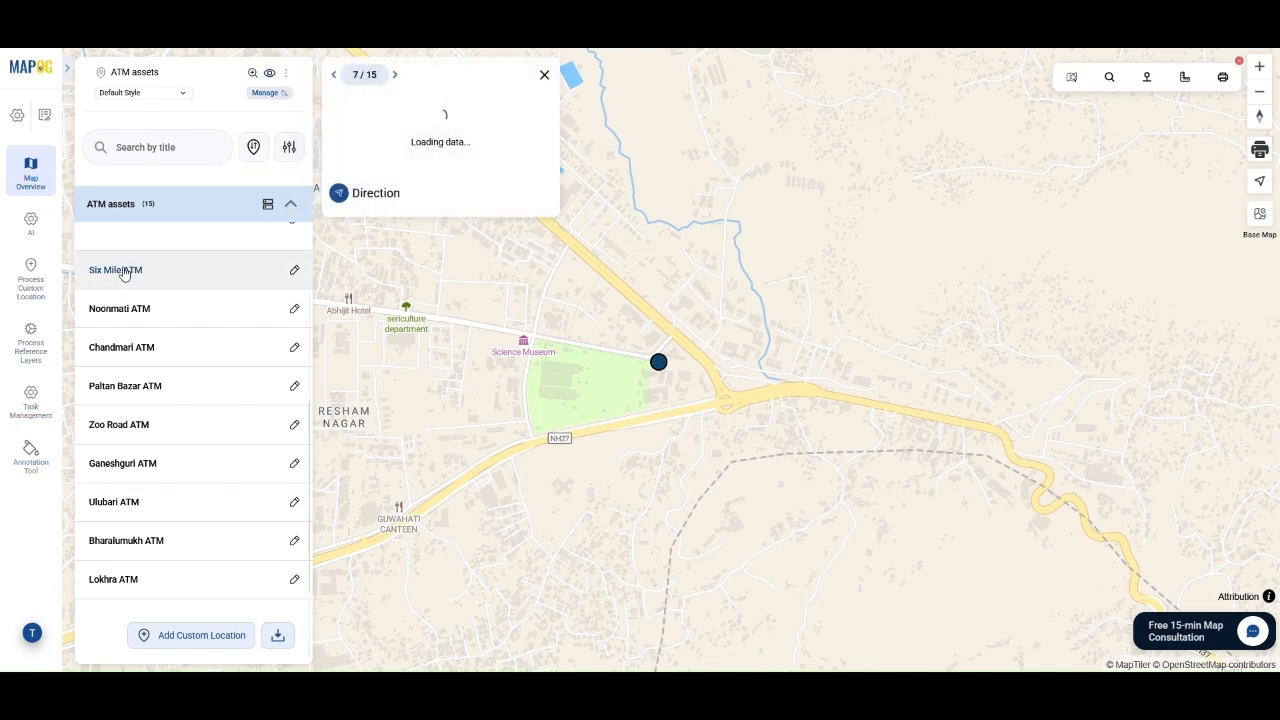
Step: Start a Six Mile ATM task 'Network Connectivity Check' with pasted description, due 16/04/2026, deal value 1200
left_click(488, 452)
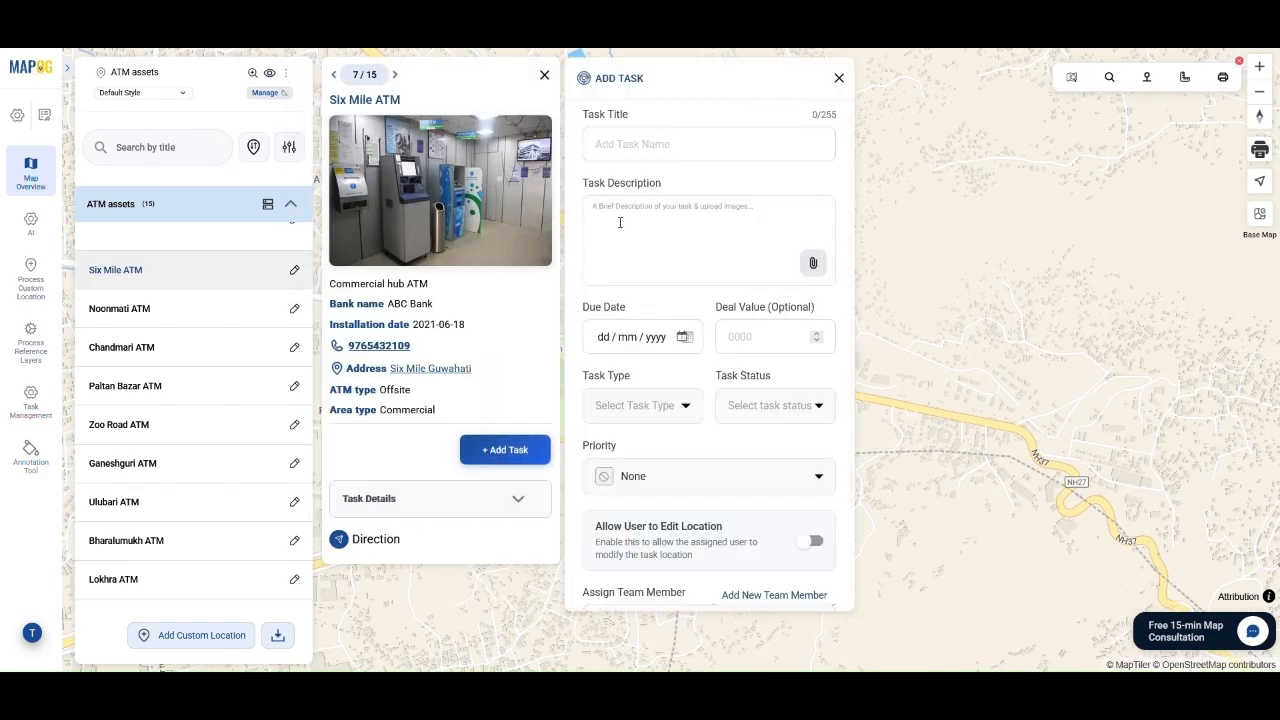
left_click(632, 143)
type("Network Connectivity Check")
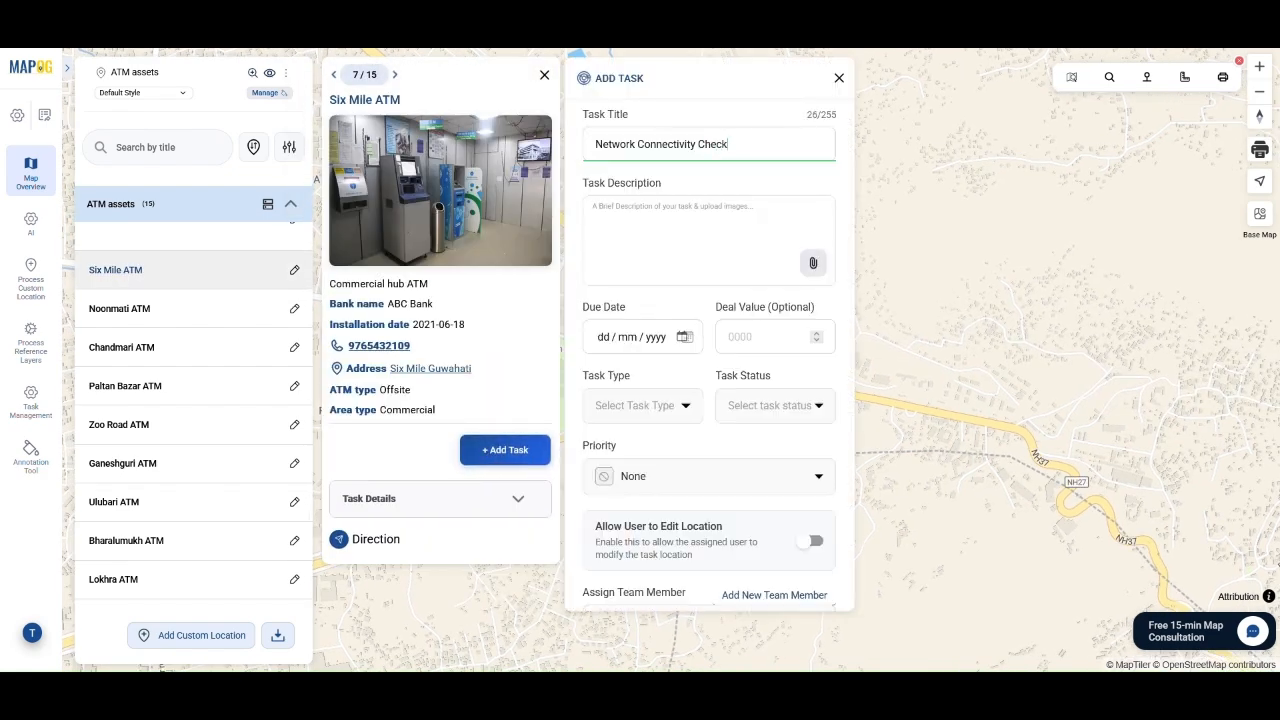
left_click(651, 223)
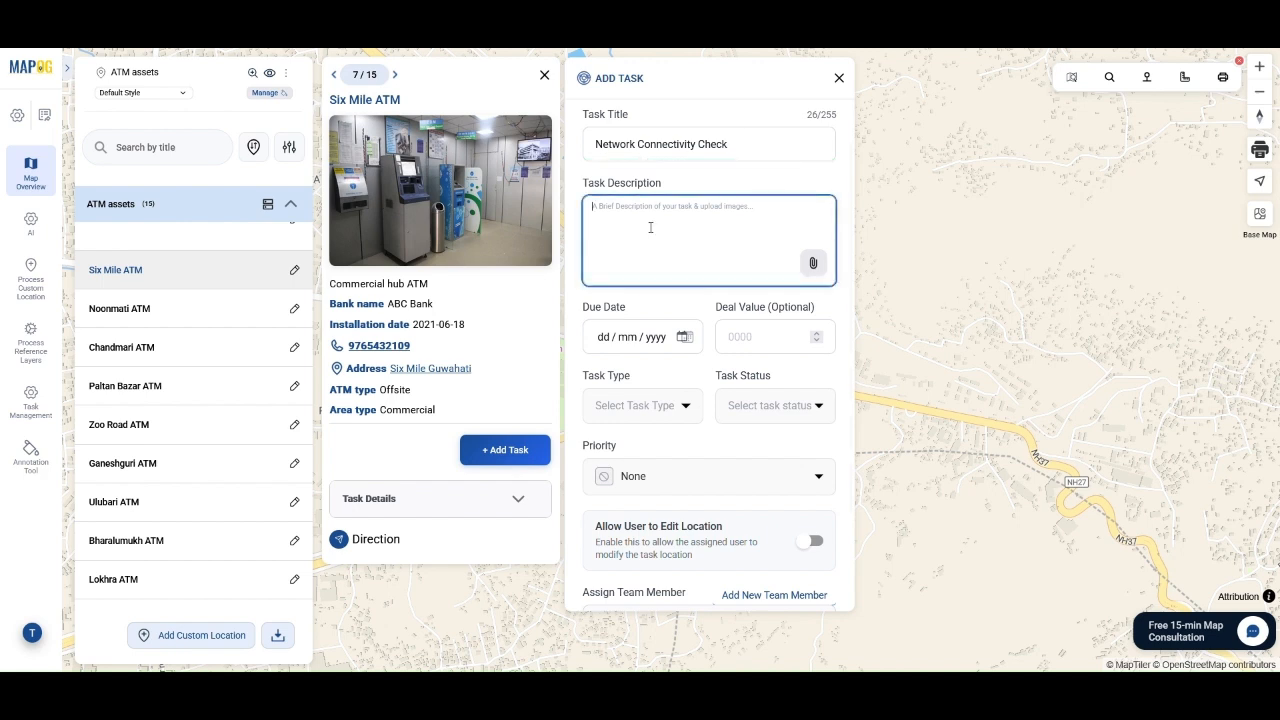
type("Diagnose and fix network-related issues. Verify transaction processing before marking the task complete.")
left_click(686, 338)
left_click(737, 468)
left_click(760, 337)
type("120")
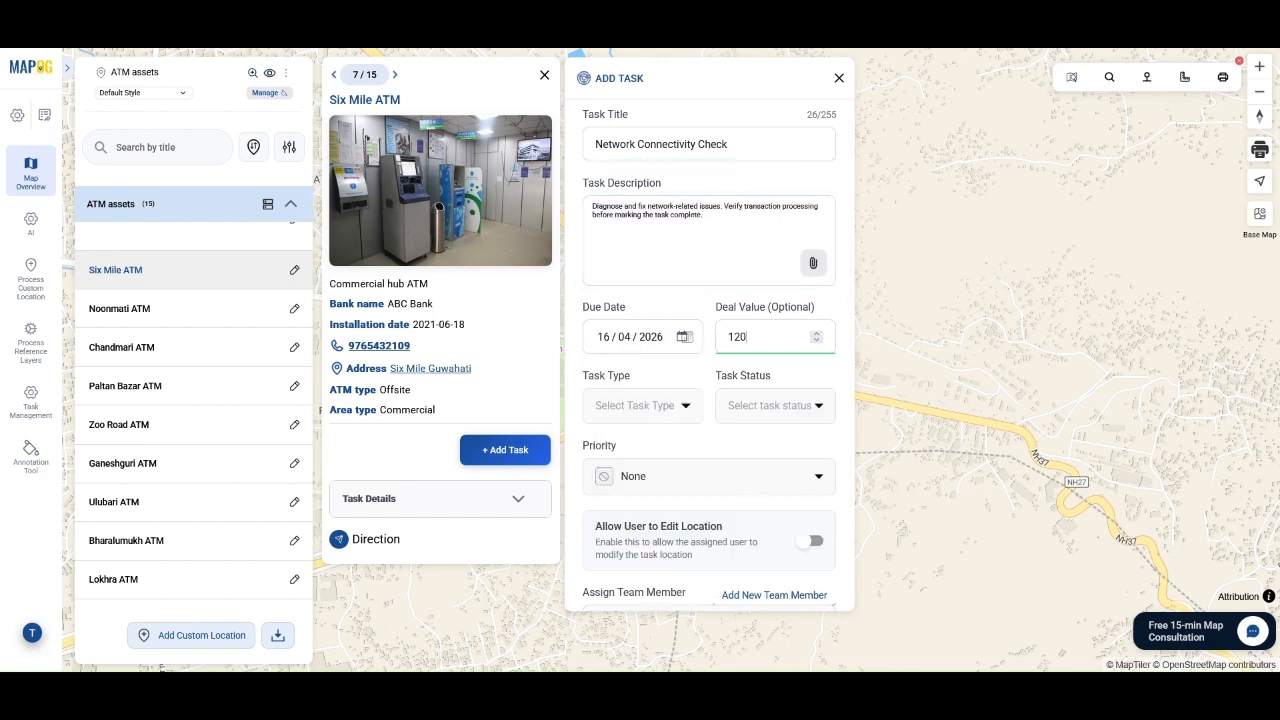
Step: Create a new Inspection task type and use it for the task
left_click(665, 406)
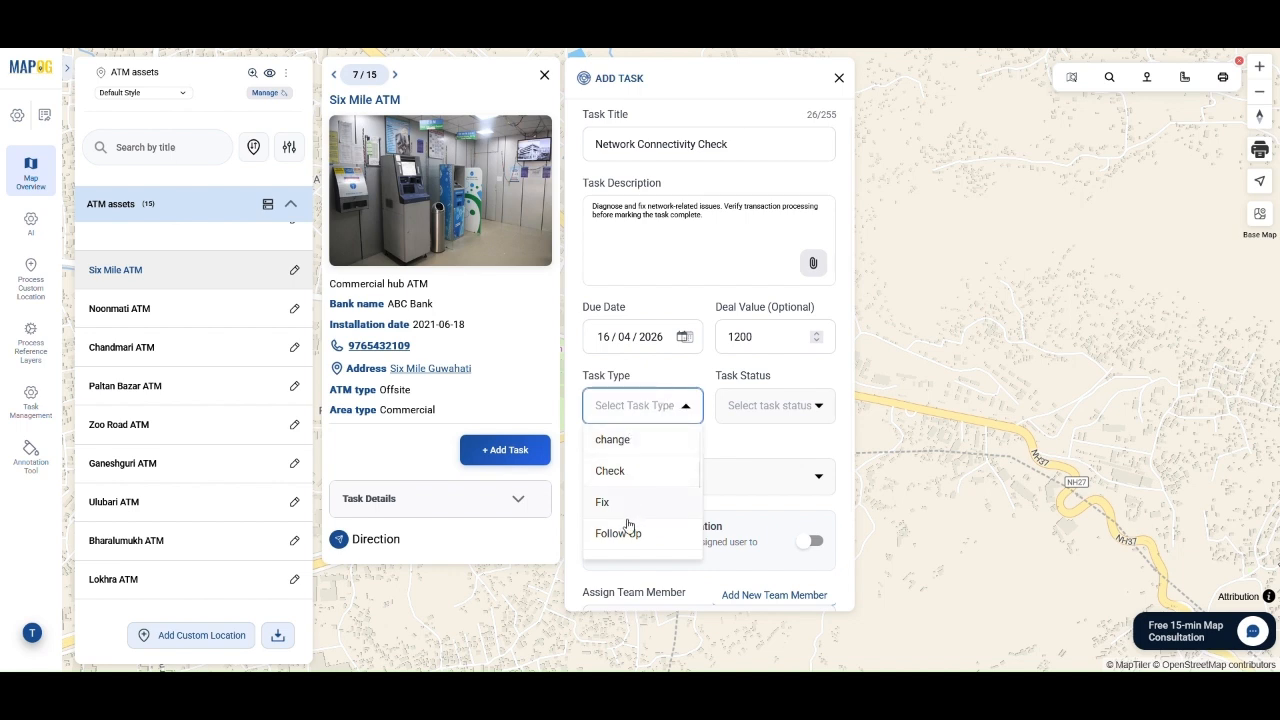
scroll(628, 536, "down", 3)
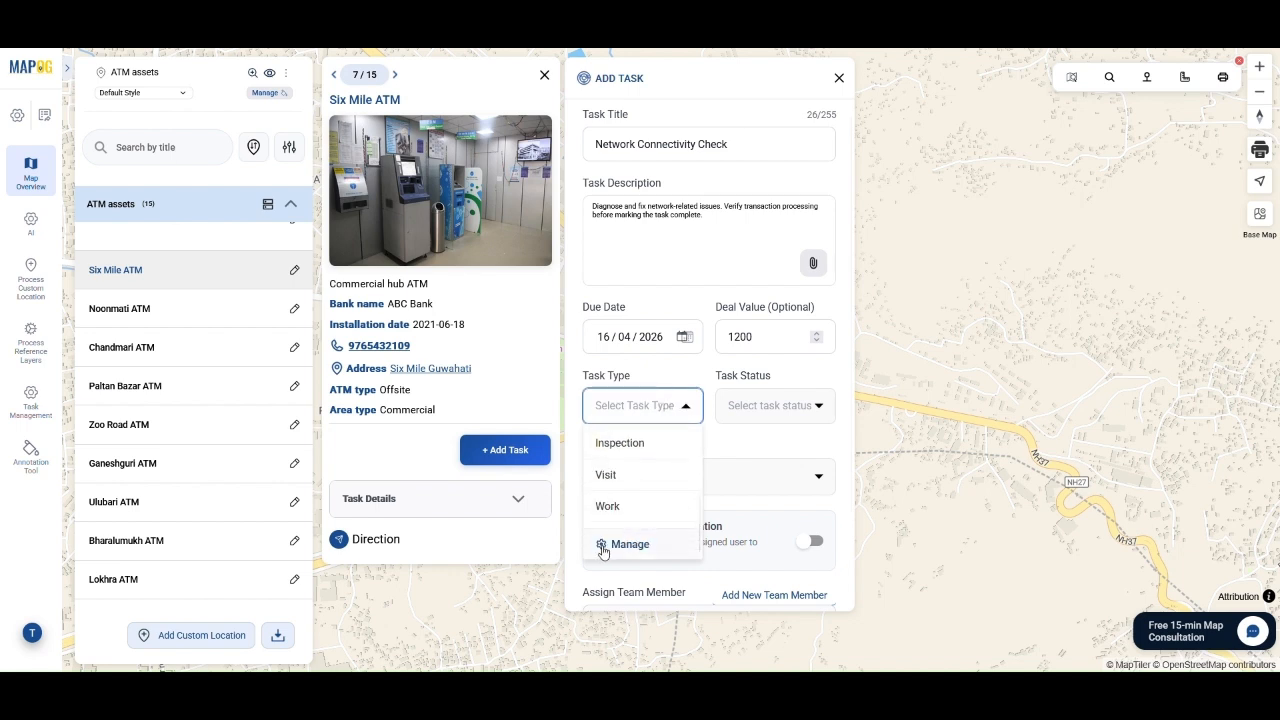
left_click(682, 548)
left_click(761, 521)
type("Inspection")
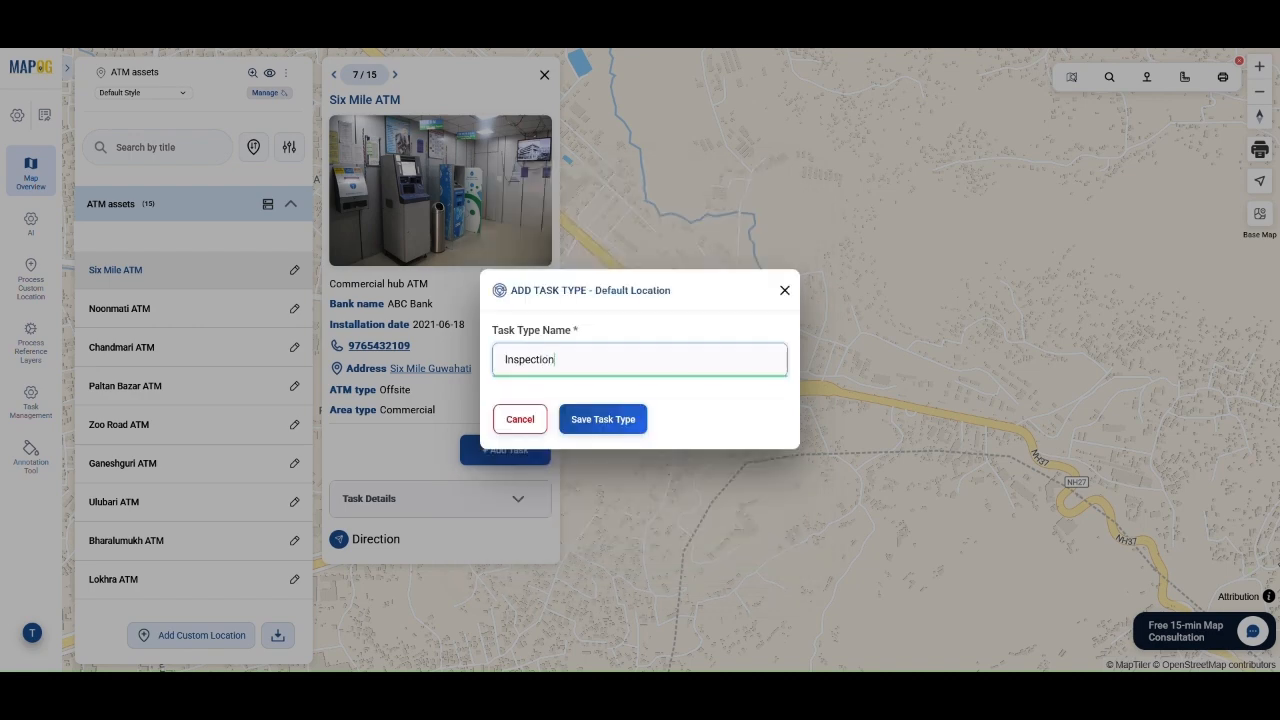
left_click(638, 420)
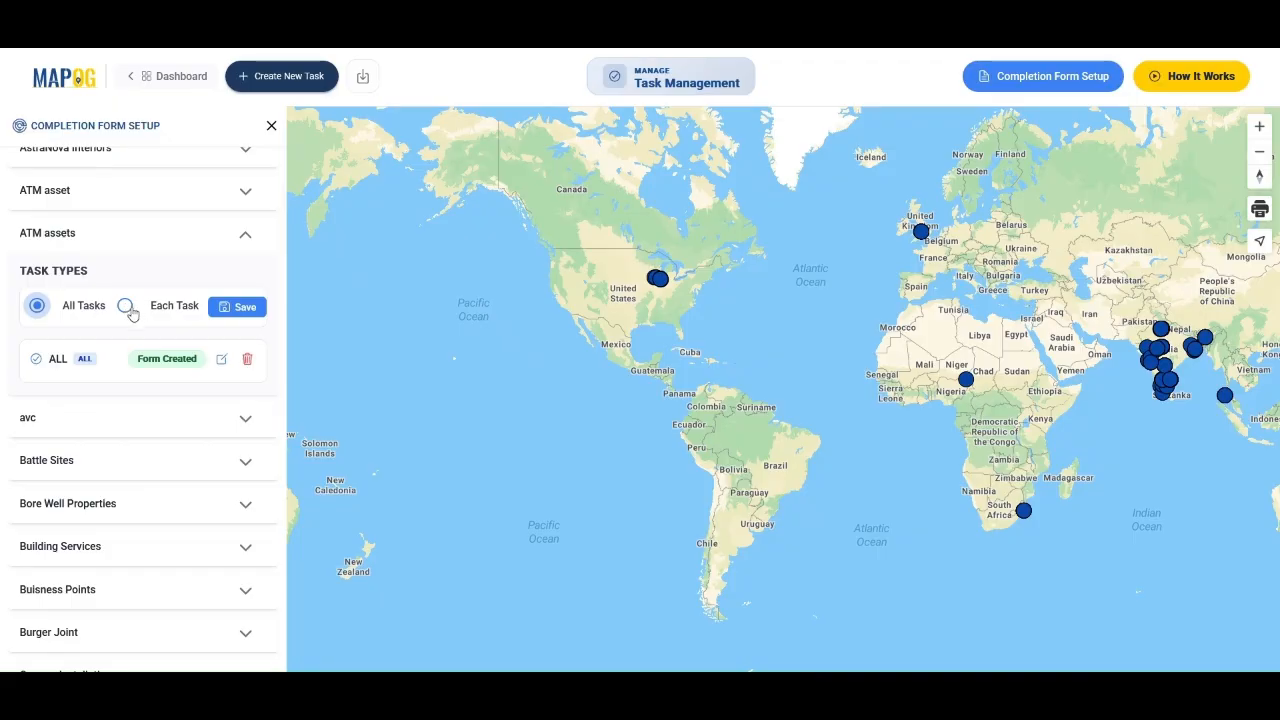
left_click(126, 306)
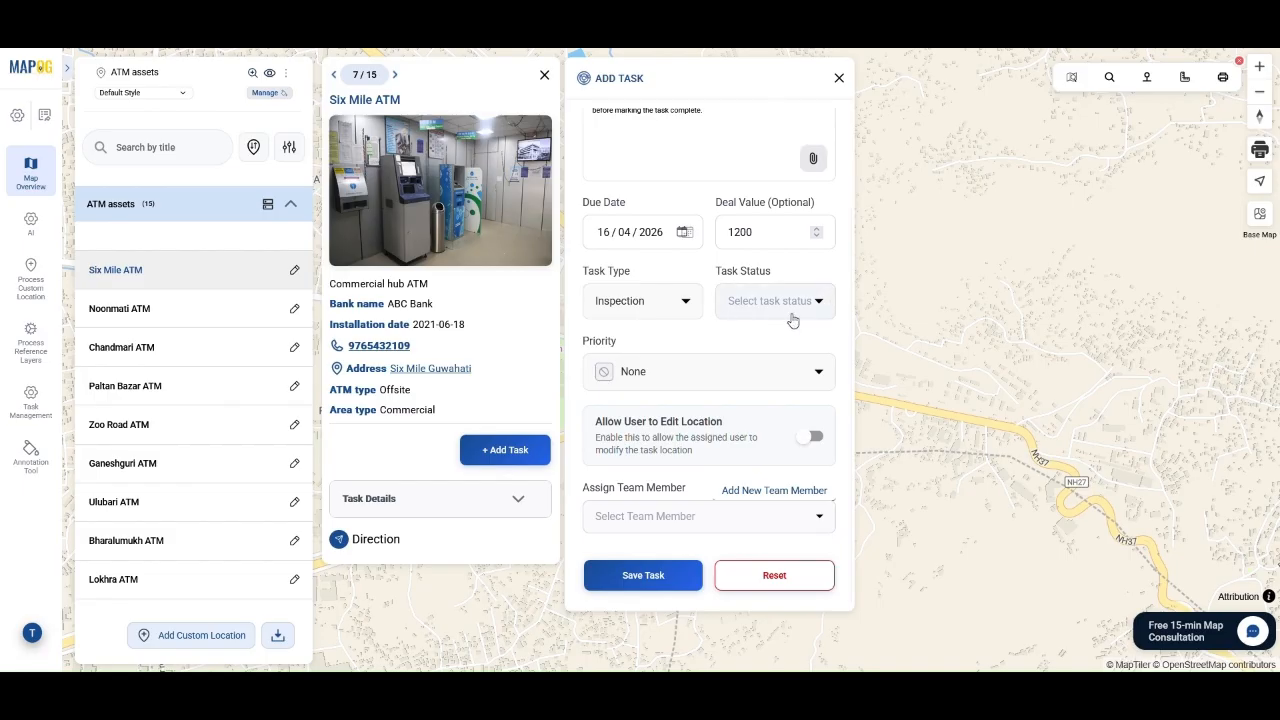
Step: Set the task status to Assigned and priority to High
left_click(805, 303)
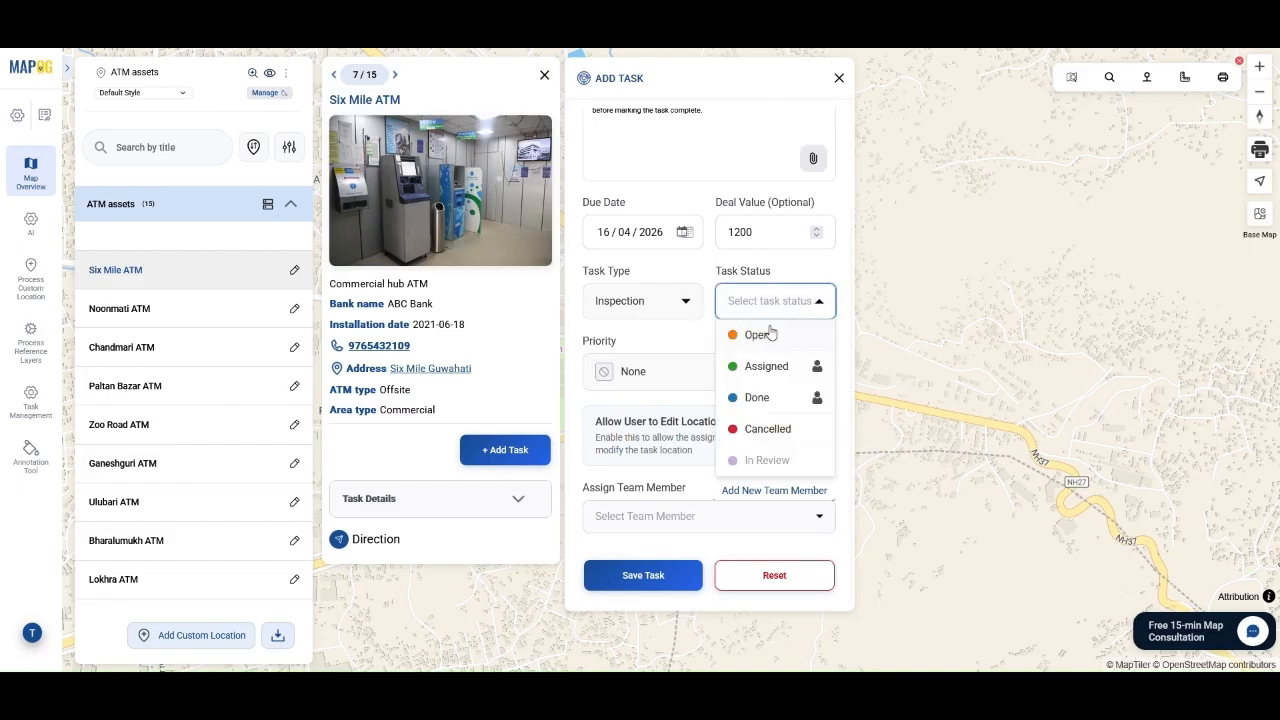
left_click(738, 365)
left_click(680, 374)
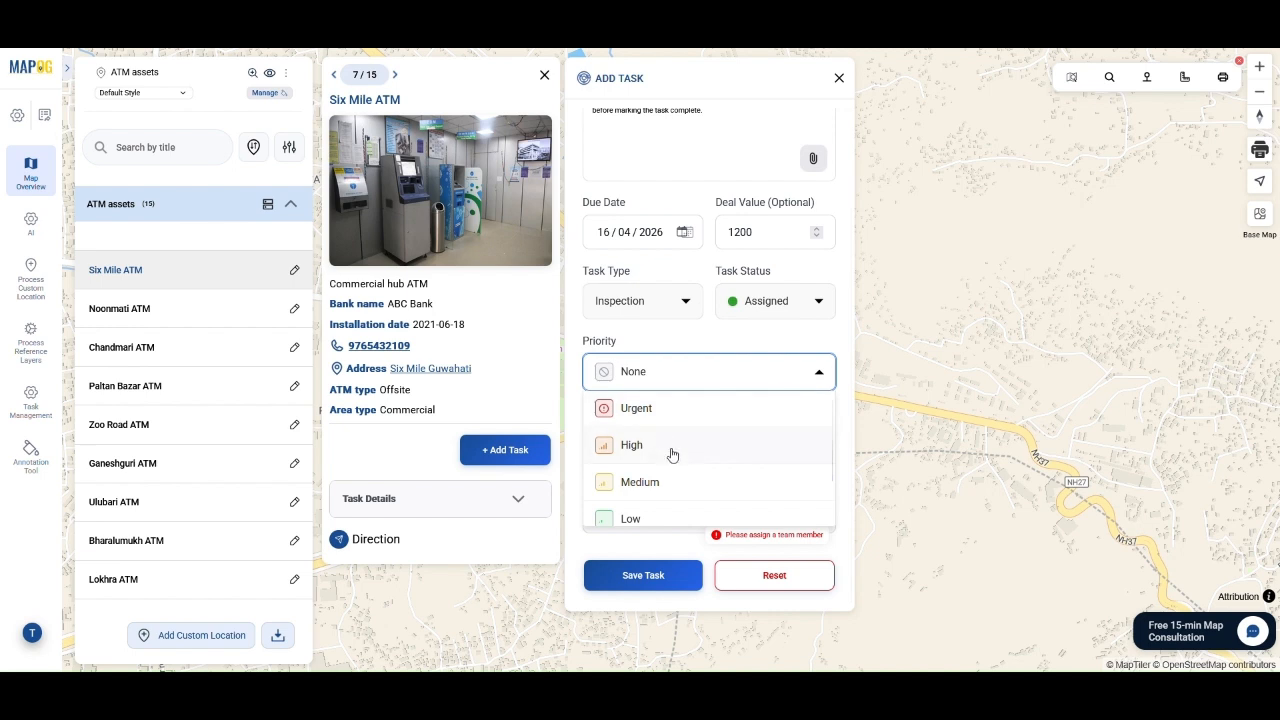
left_click(675, 451)
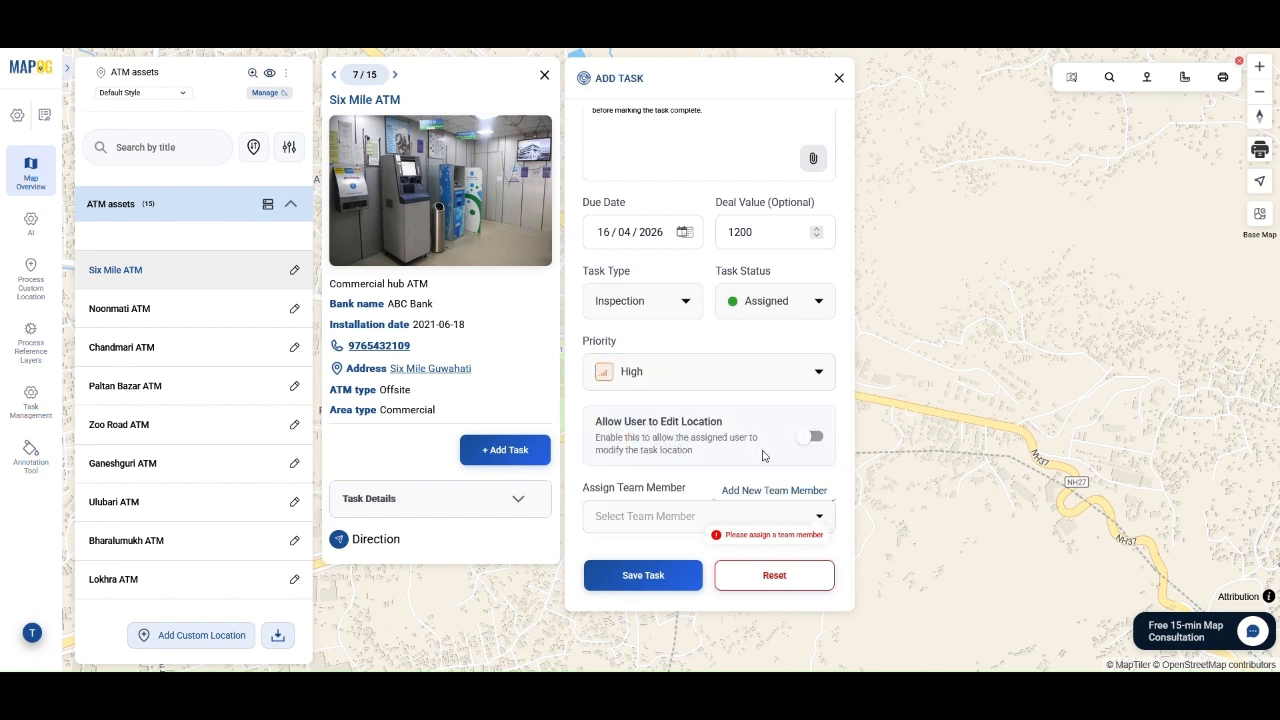
Step: Add a team member by e-mail with Admin role, assign them with location-edit rights, and save the task
left_click(789, 495)
type("xyz@gmail.co")
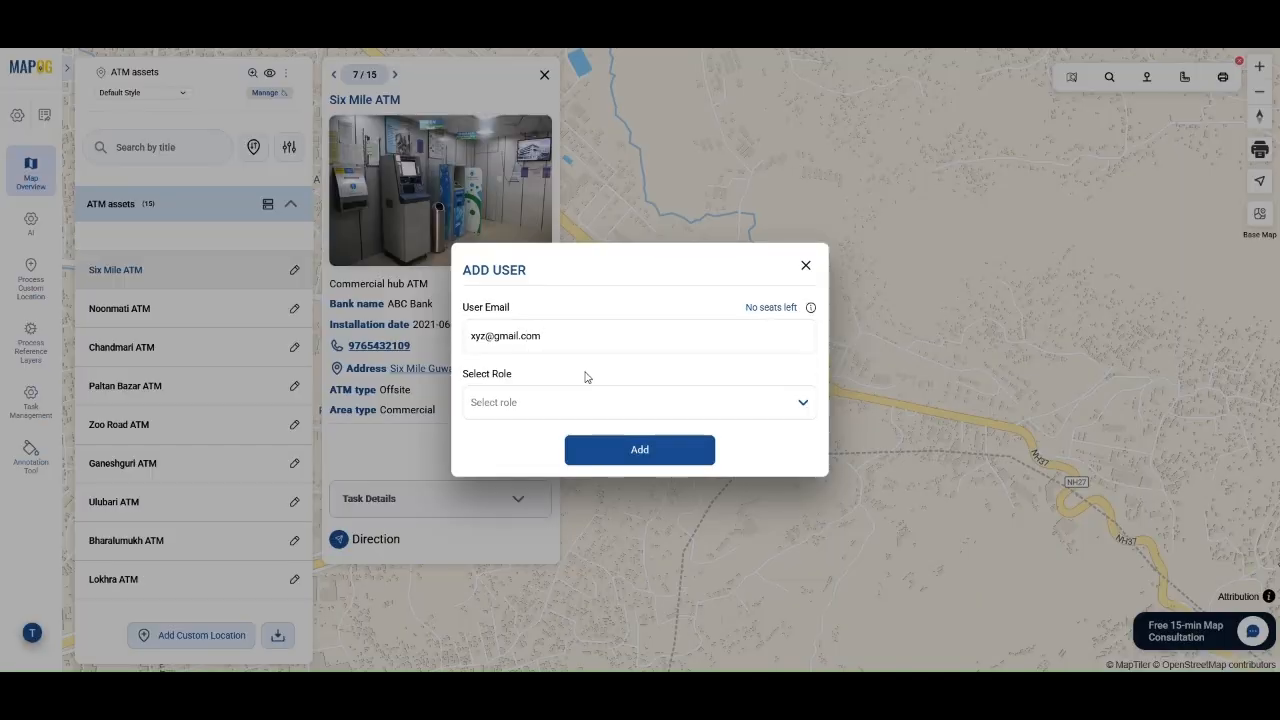
left_click(591, 401)
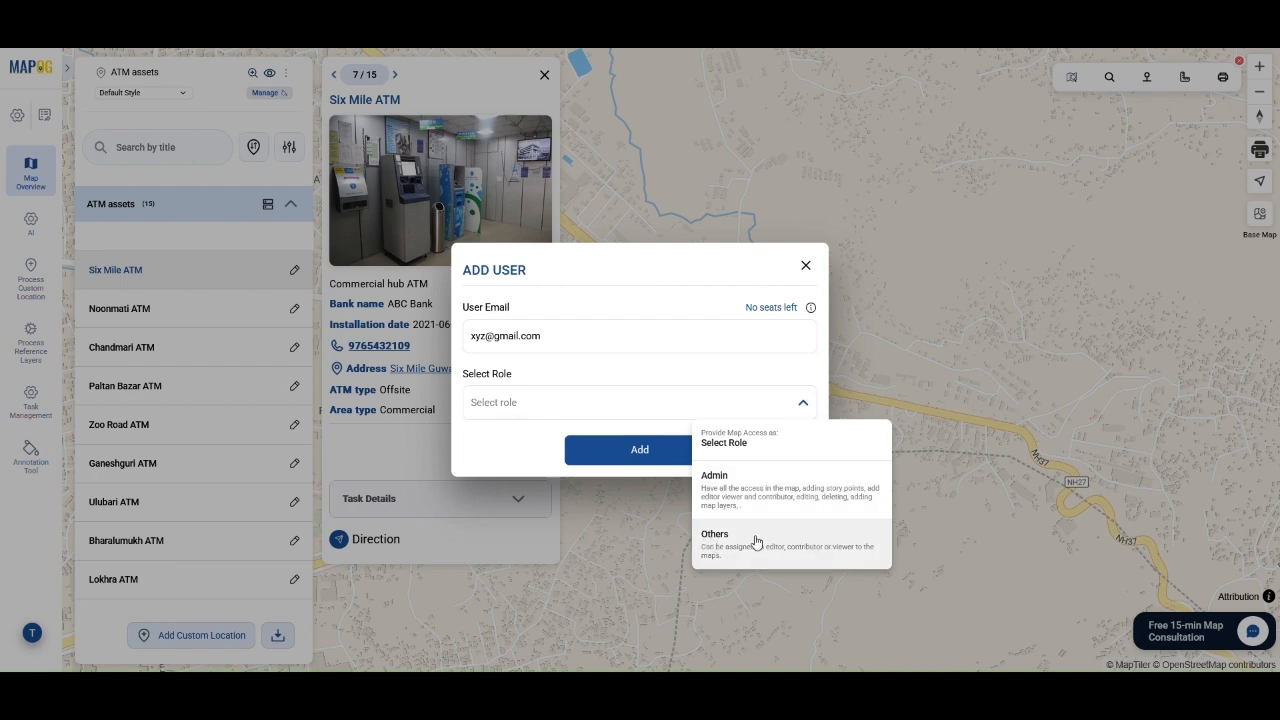
left_click(724, 486)
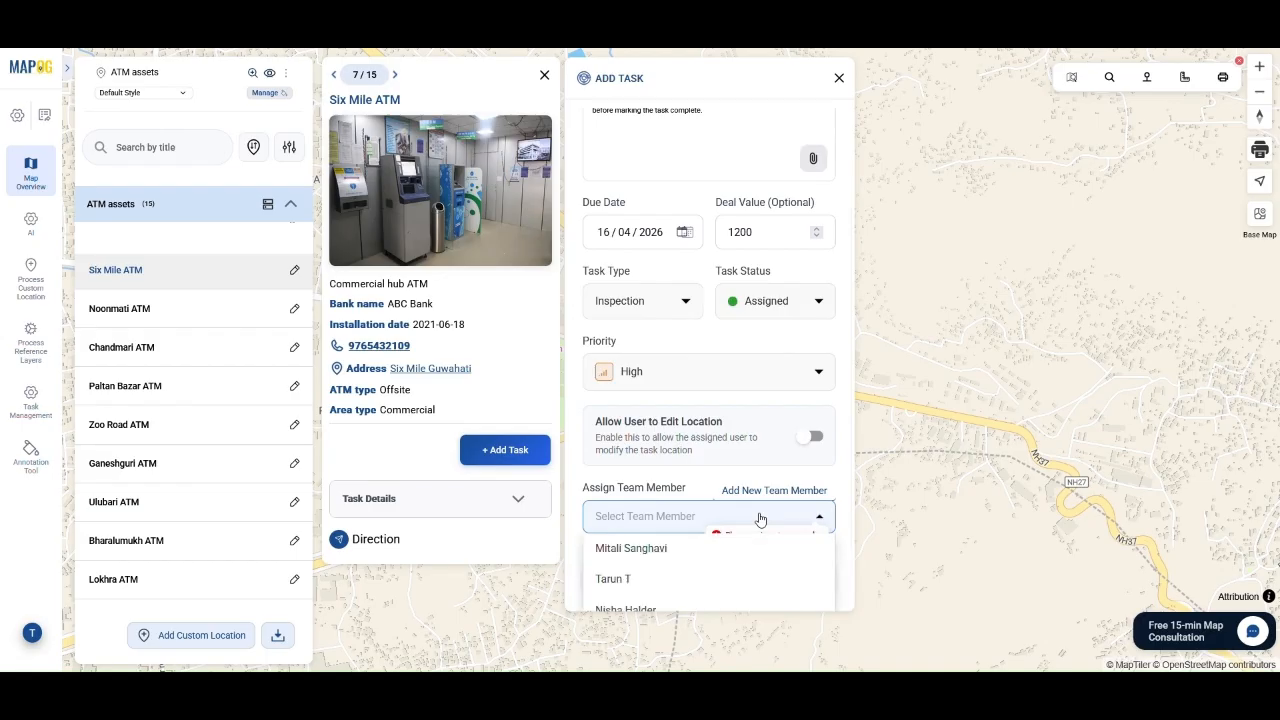
scroll(654, 557, "down", 3)
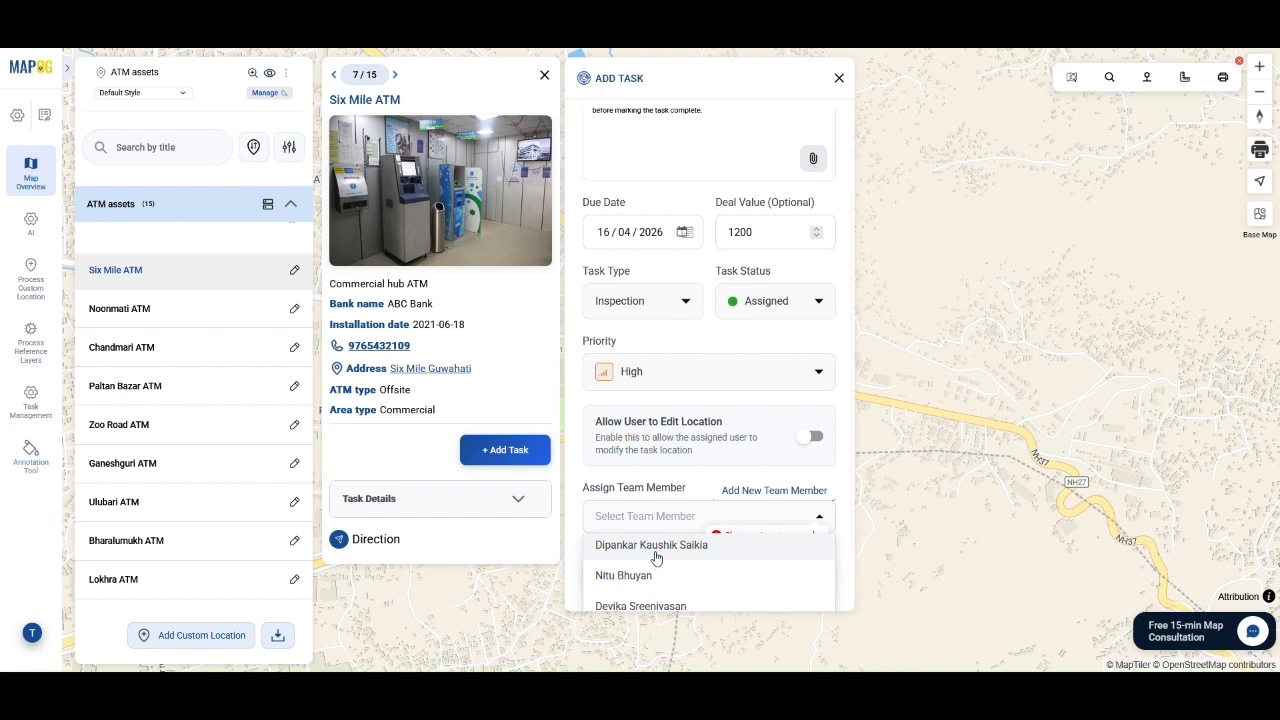
left_click(630, 572)
left_click(808, 438)
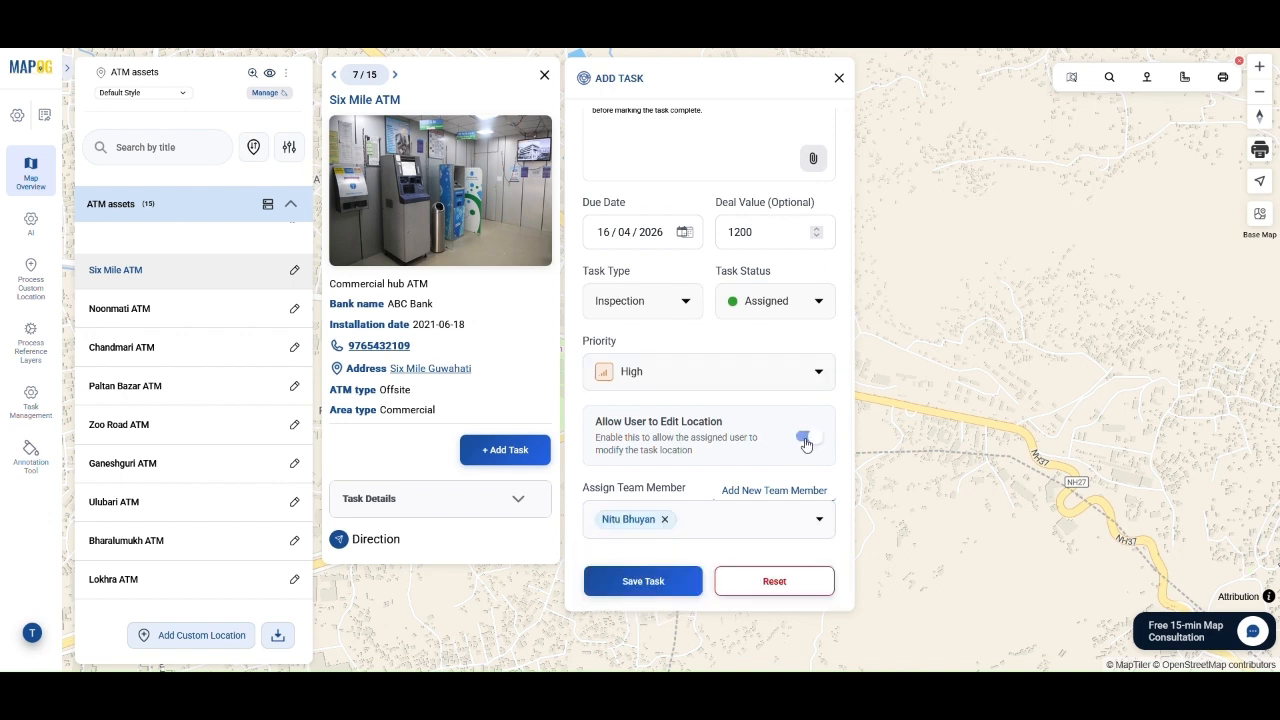
left_click(645, 581)
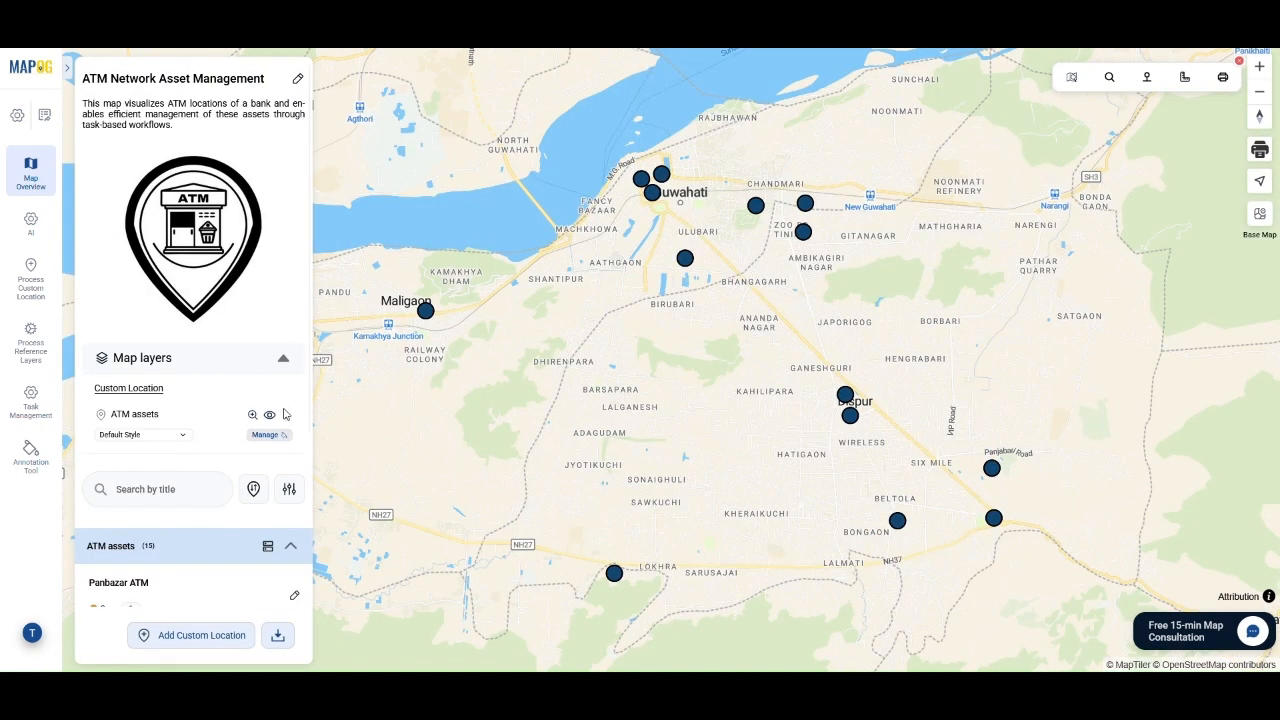
Step: Style the ATM assets layer by category on title, displaying categories as icons
left_click(287, 419)
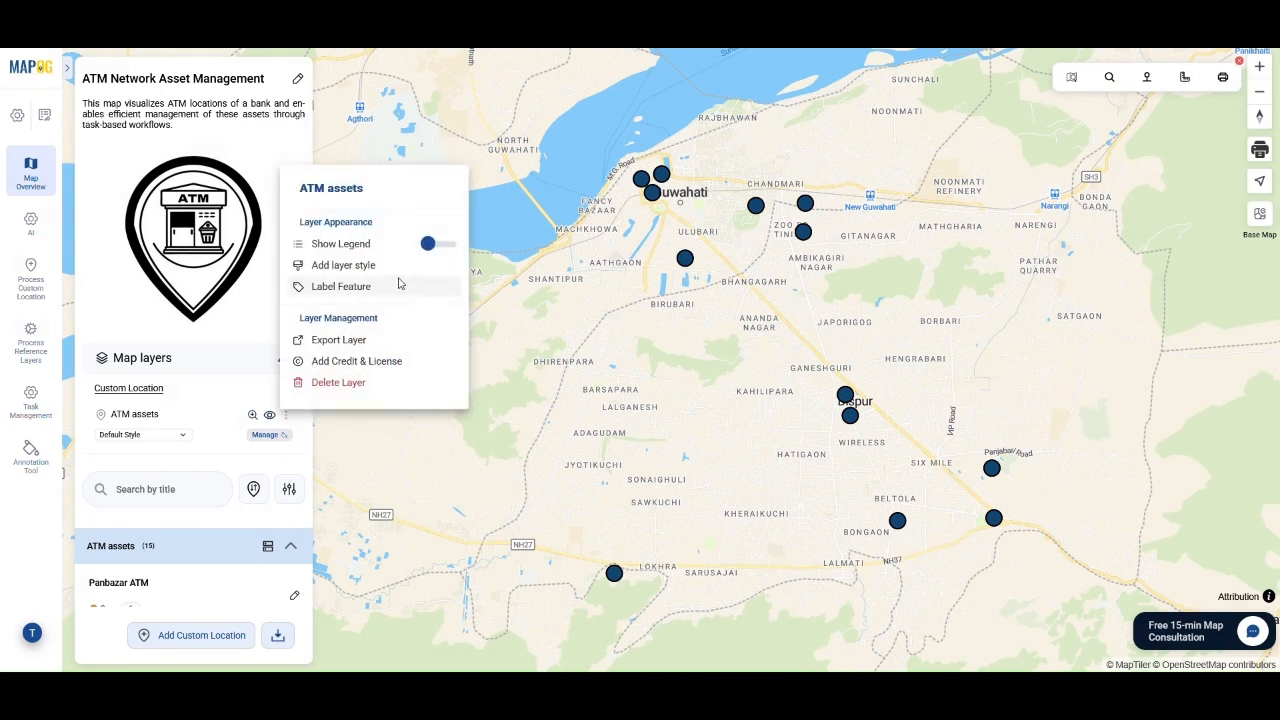
left_click(343, 265)
left_click(184, 167)
left_click(200, 301)
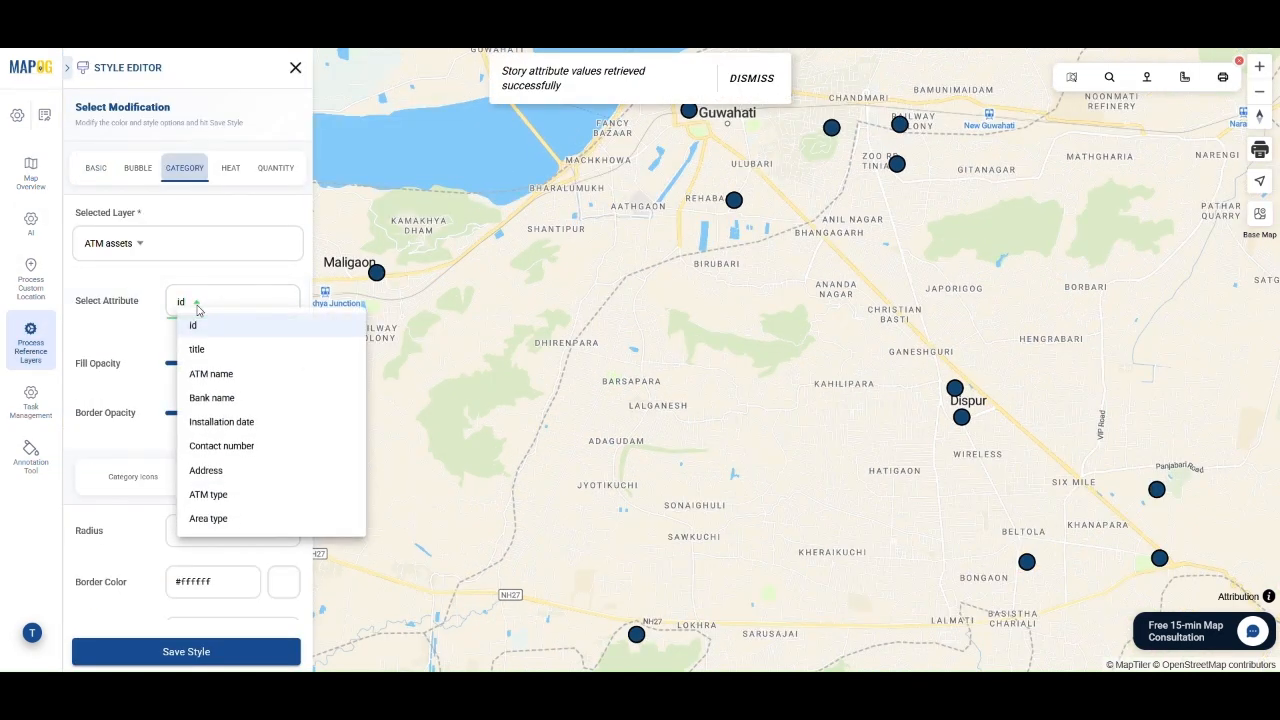
left_click(210, 346)
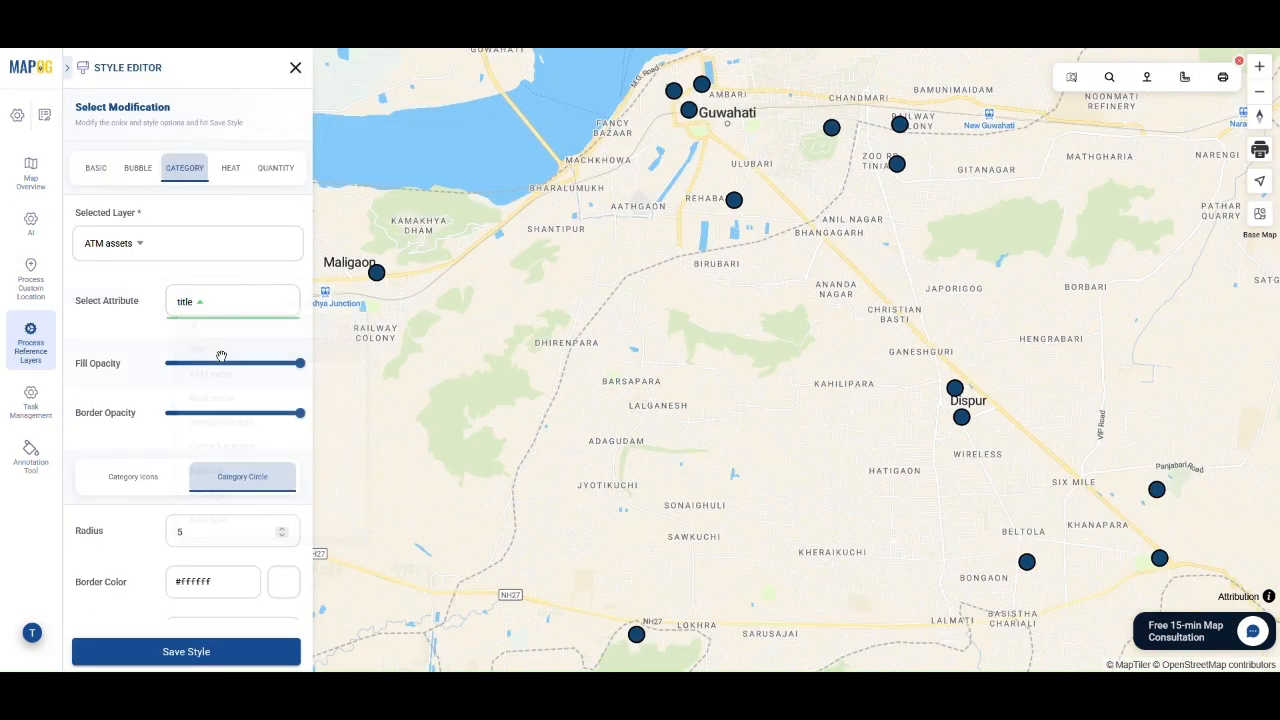
left_click(145, 481)
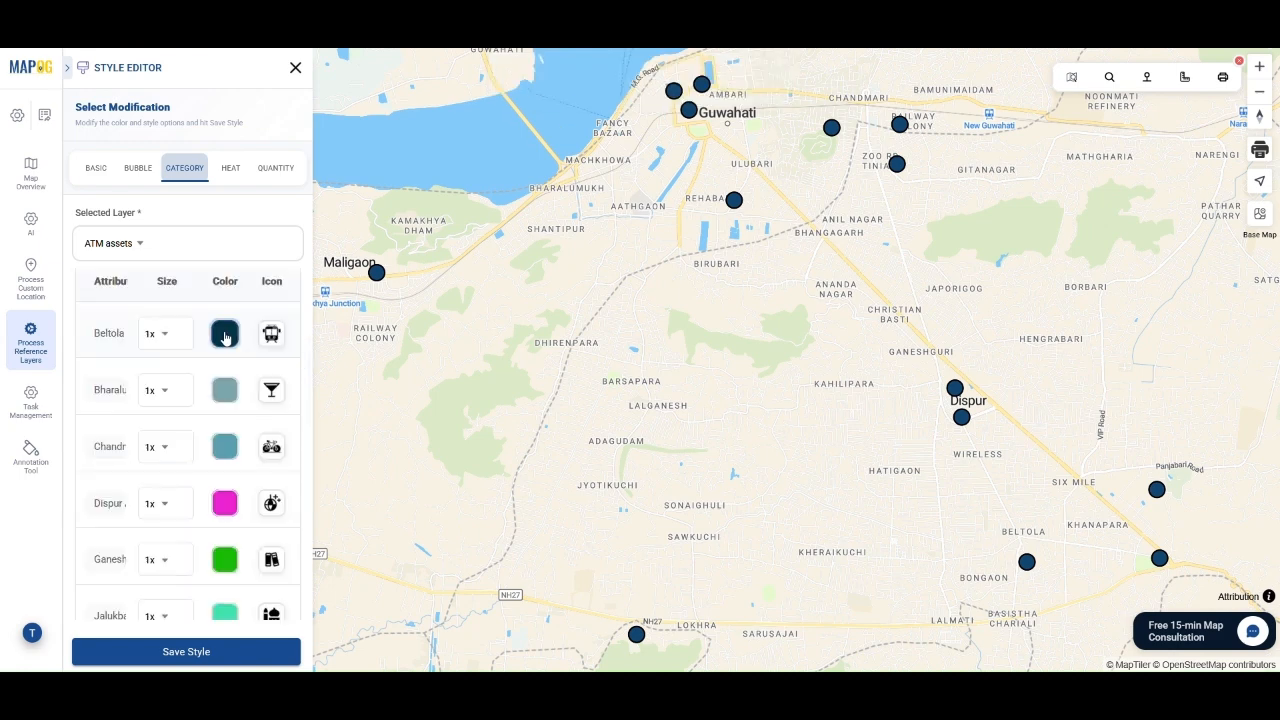
Step: Apply the uploaded ATM icon, save the style and confirm overriding individual point styles
left_click(225, 335)
left_click(271, 333)
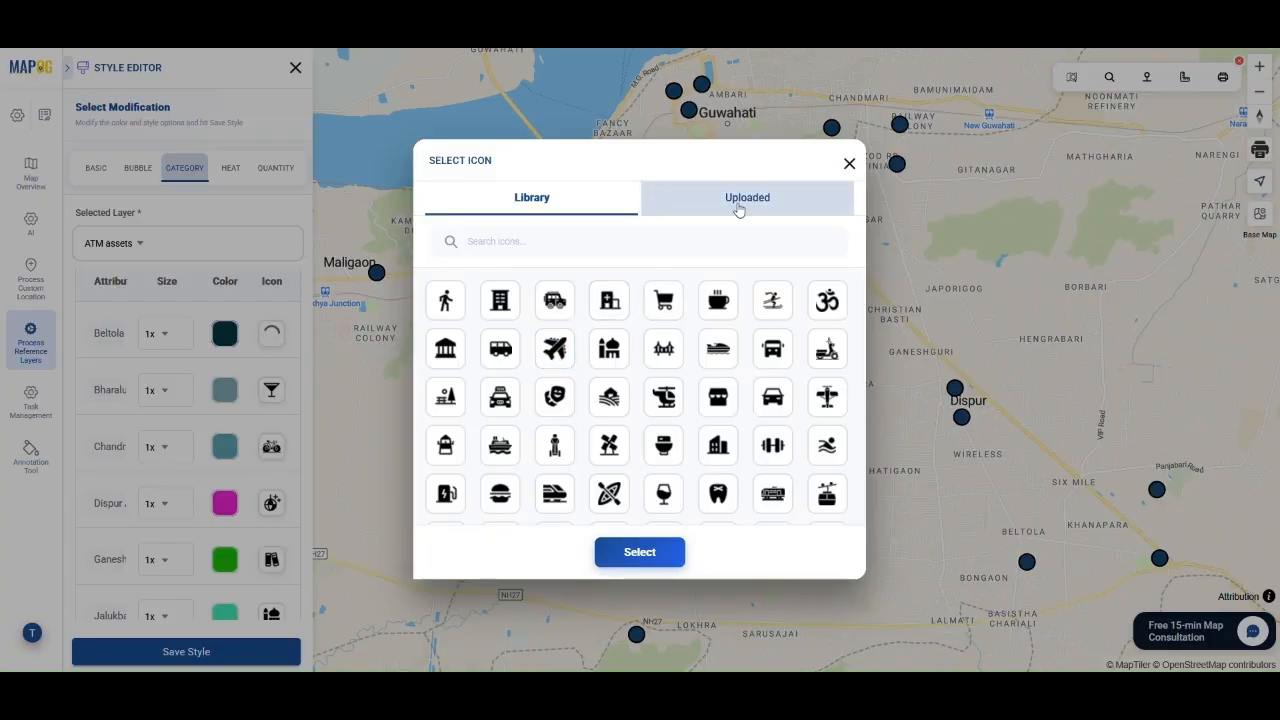
left_click(690, 203)
left_click(446, 414)
left_click(640, 522)
left_click(128, 647)
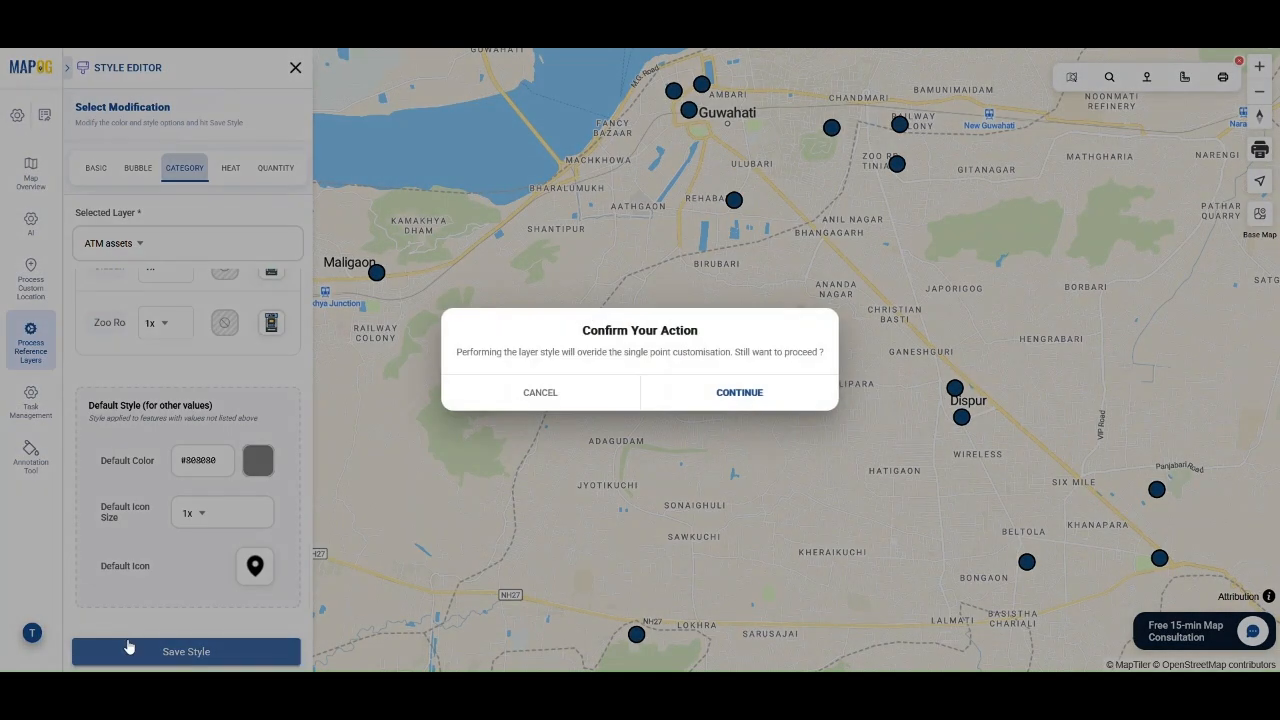
left_click(708, 389)
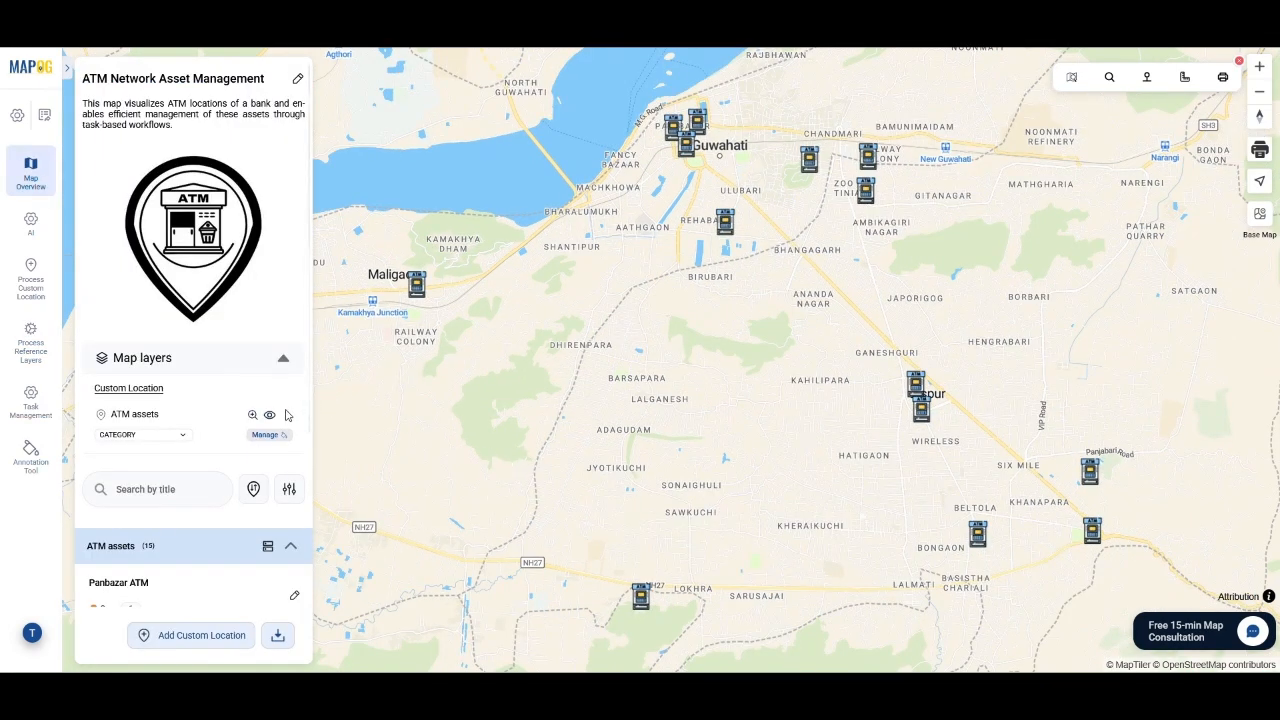
Step: Label the ATMs by title in DIN Pro Bold, size 13, colour #fb0c0c, and save the labels
left_click(287, 417)
left_click(372, 292)
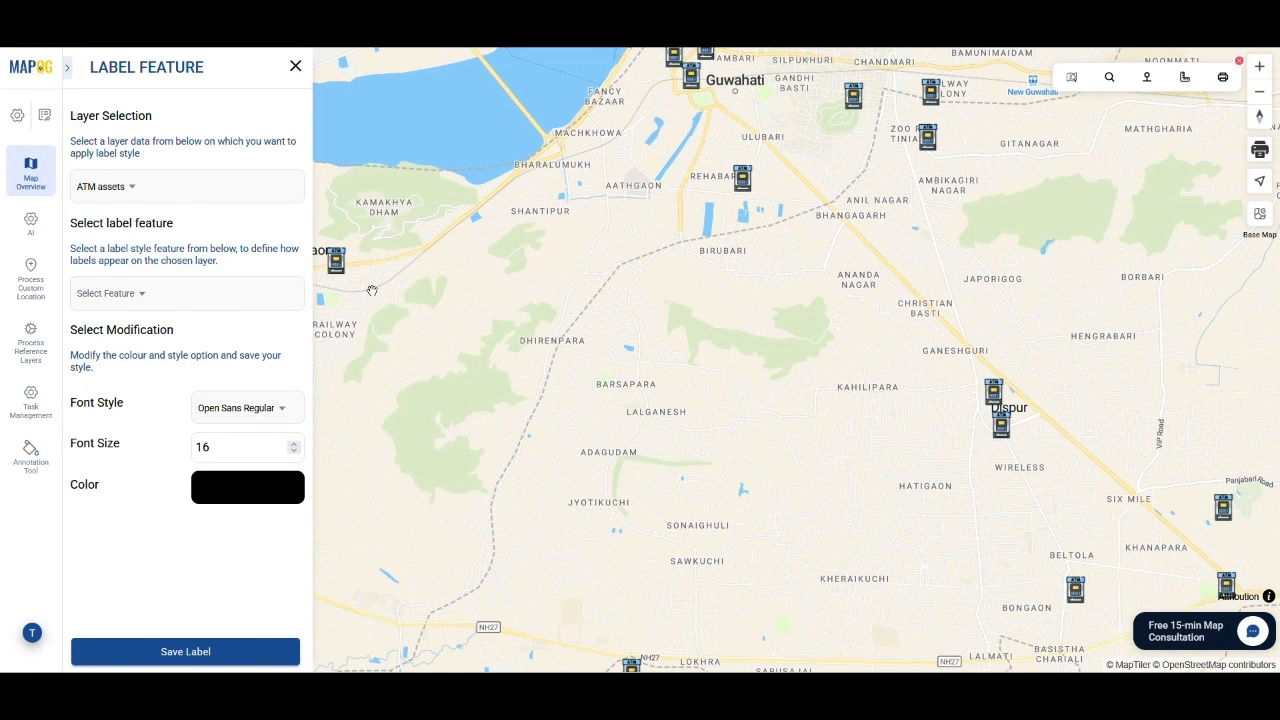
left_click(128, 300)
left_click(148, 358)
left_click(240, 408)
left_click(262, 316)
left_click(294, 452)
left_click(294, 452)
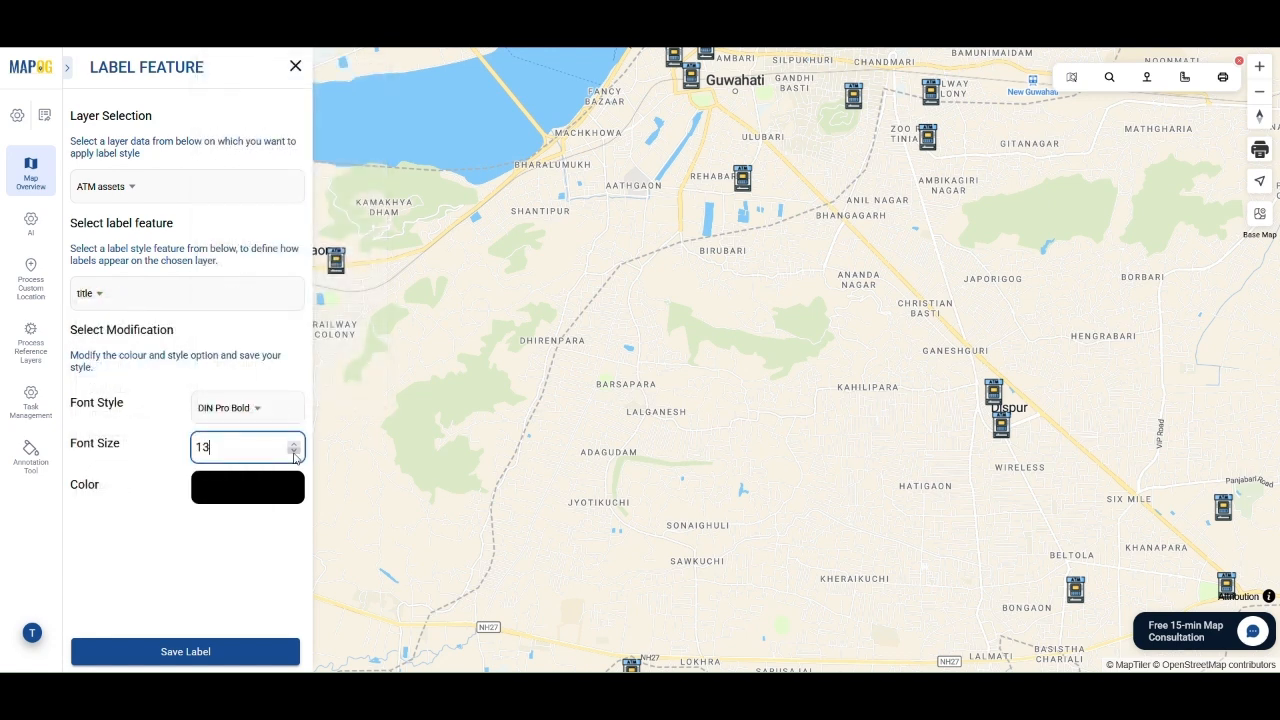
left_click(276, 480)
left_click(420, 258)
left_click(410, 466)
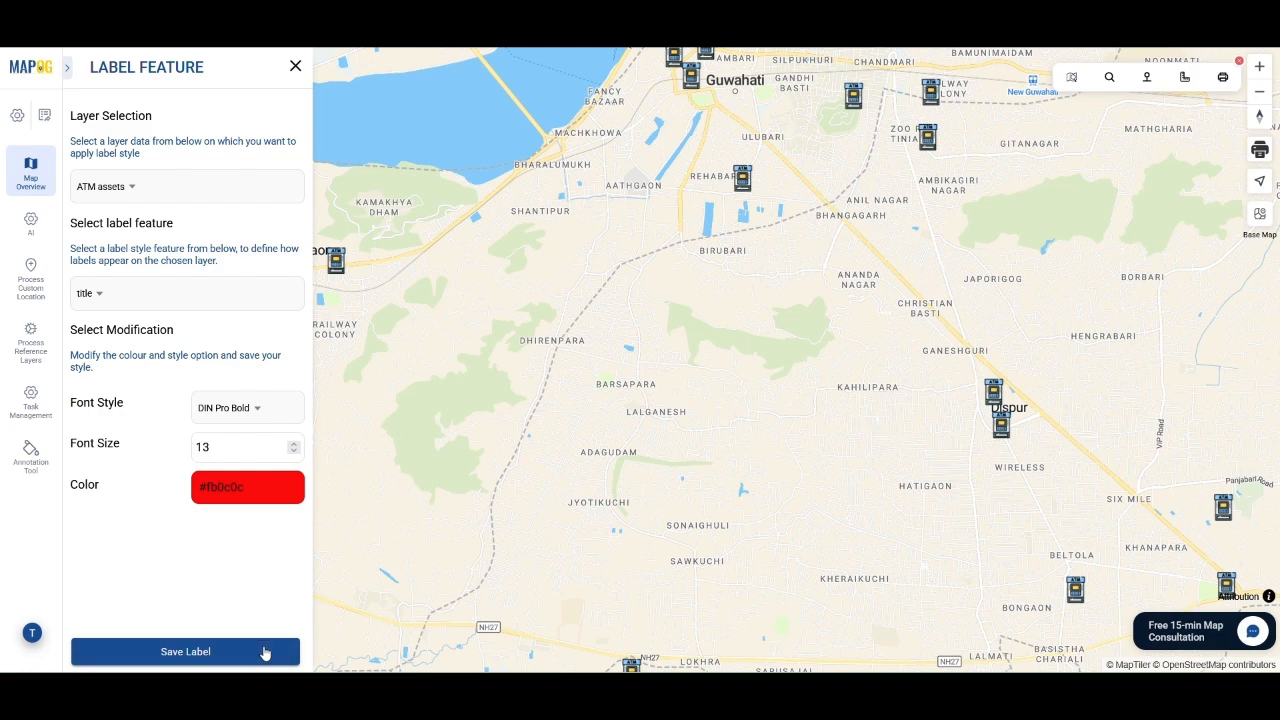
left_click(265, 654)
left_click_drag(622, 485, 511, 507)
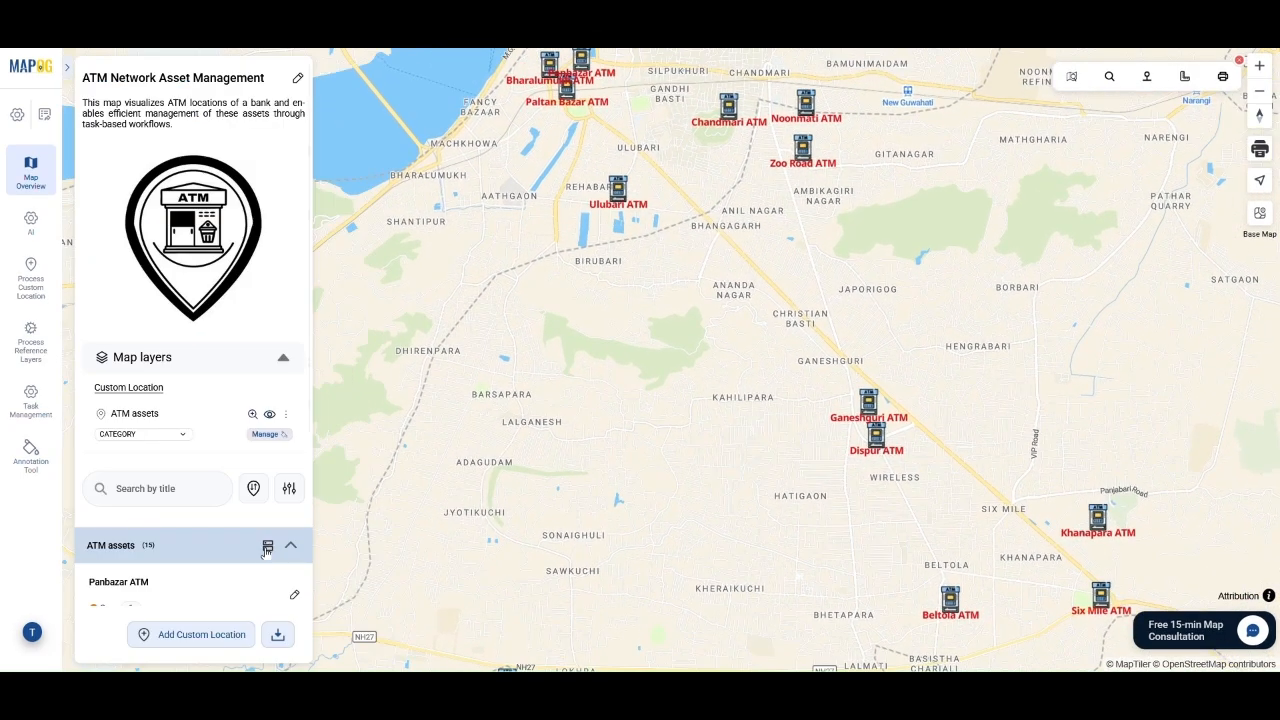
left_click(268, 546)
Step: Group the ATM assets by the ATM type attribute and save the change
left_click(505, 373)
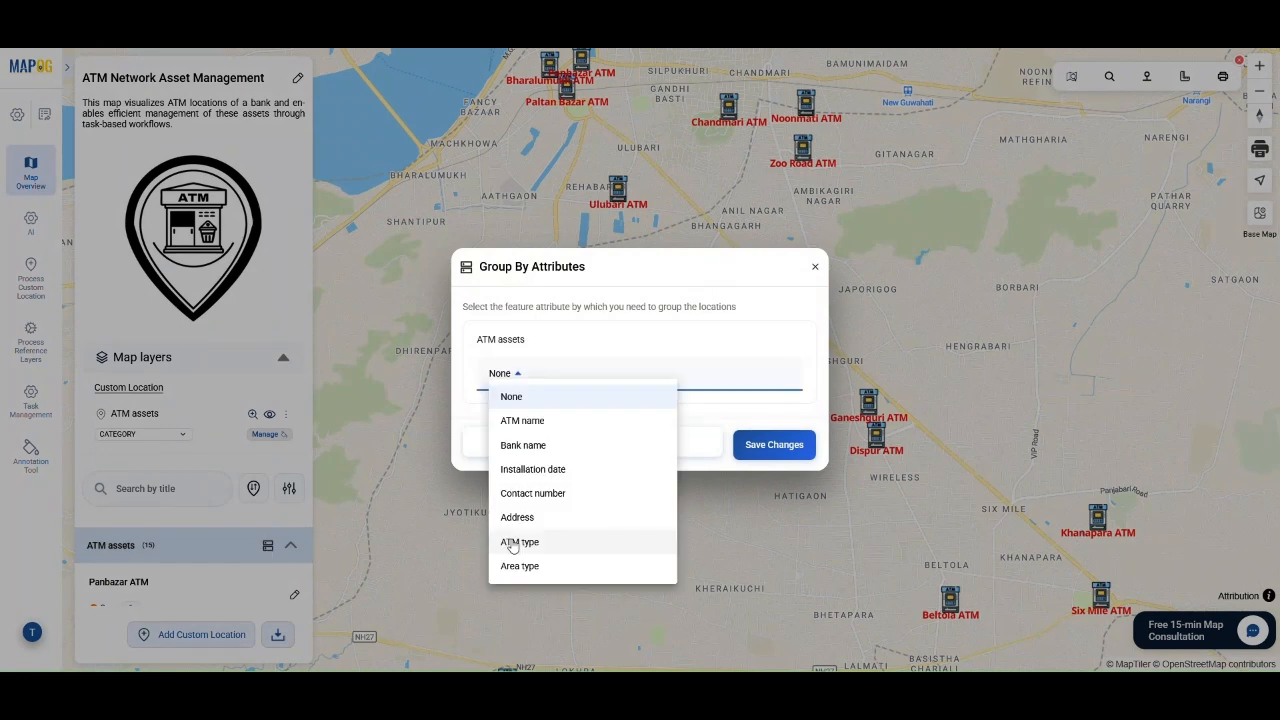
left_click(513, 542)
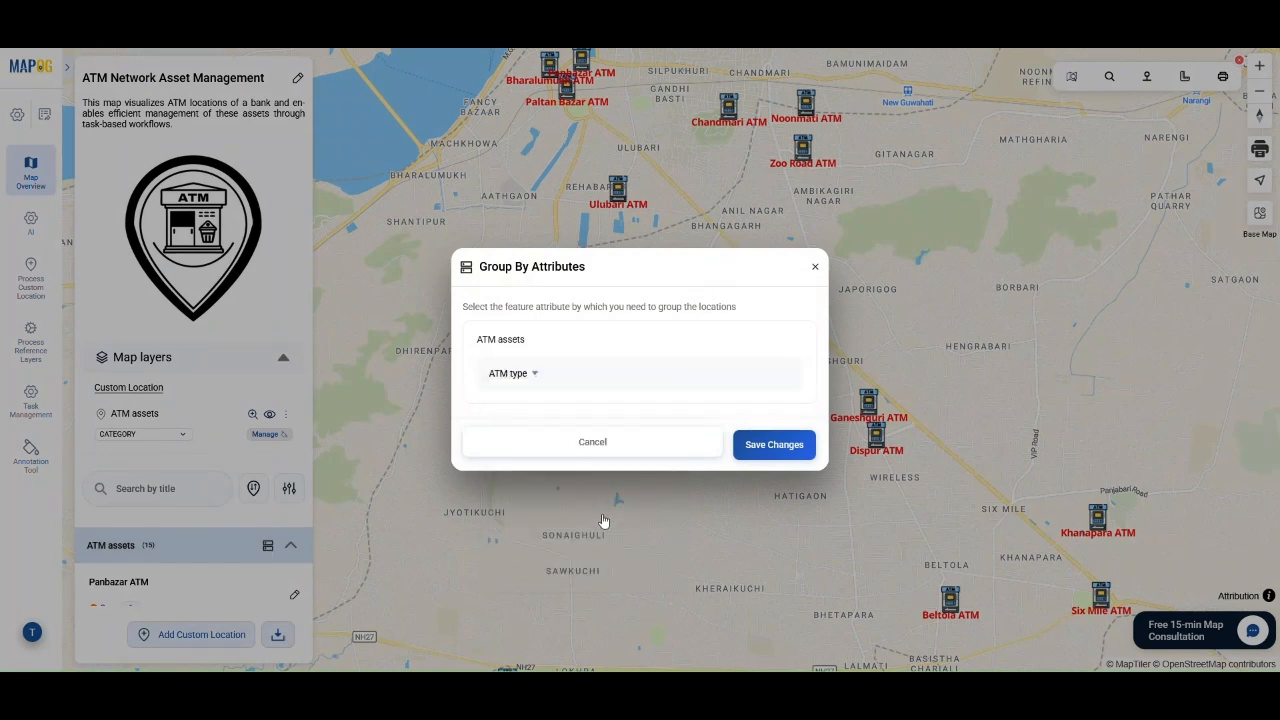
left_click(767, 447)
Step: Filter the ATMs to Onsite, Commercial and Residential ones
scroll(262, 480, "down", 3)
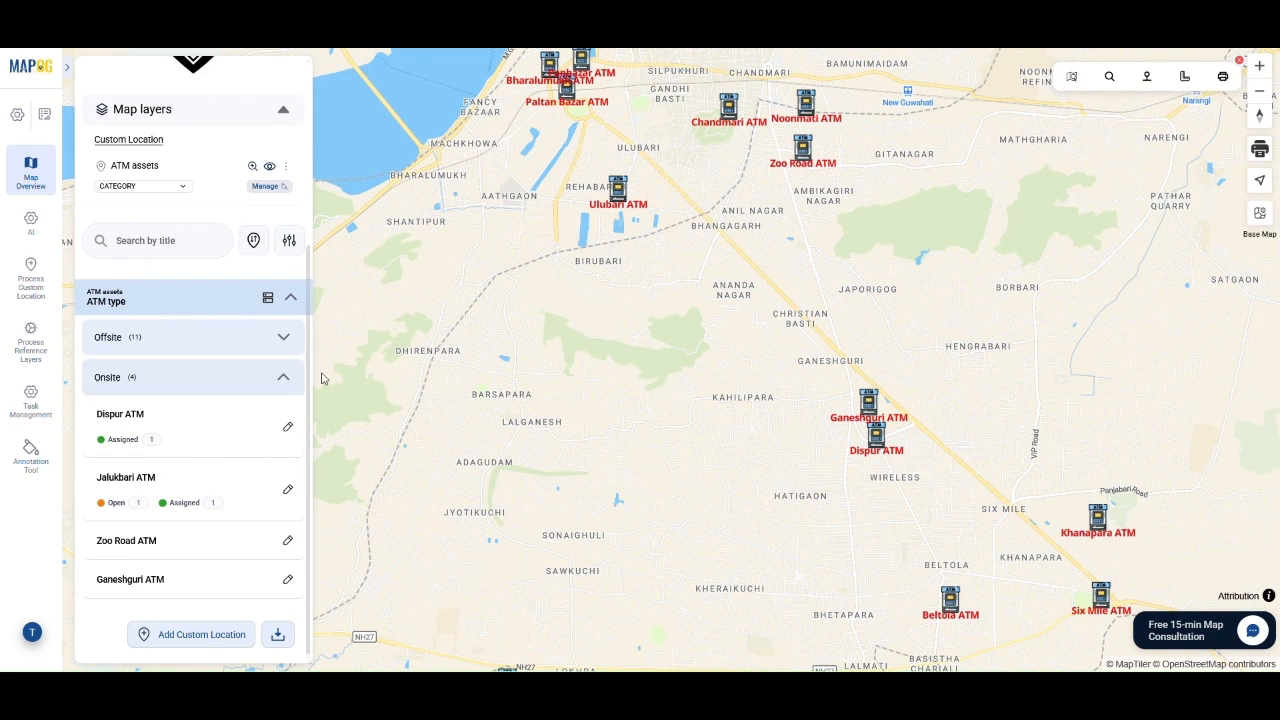
left_click(289, 240)
scroll(348, 477, "down", 2)
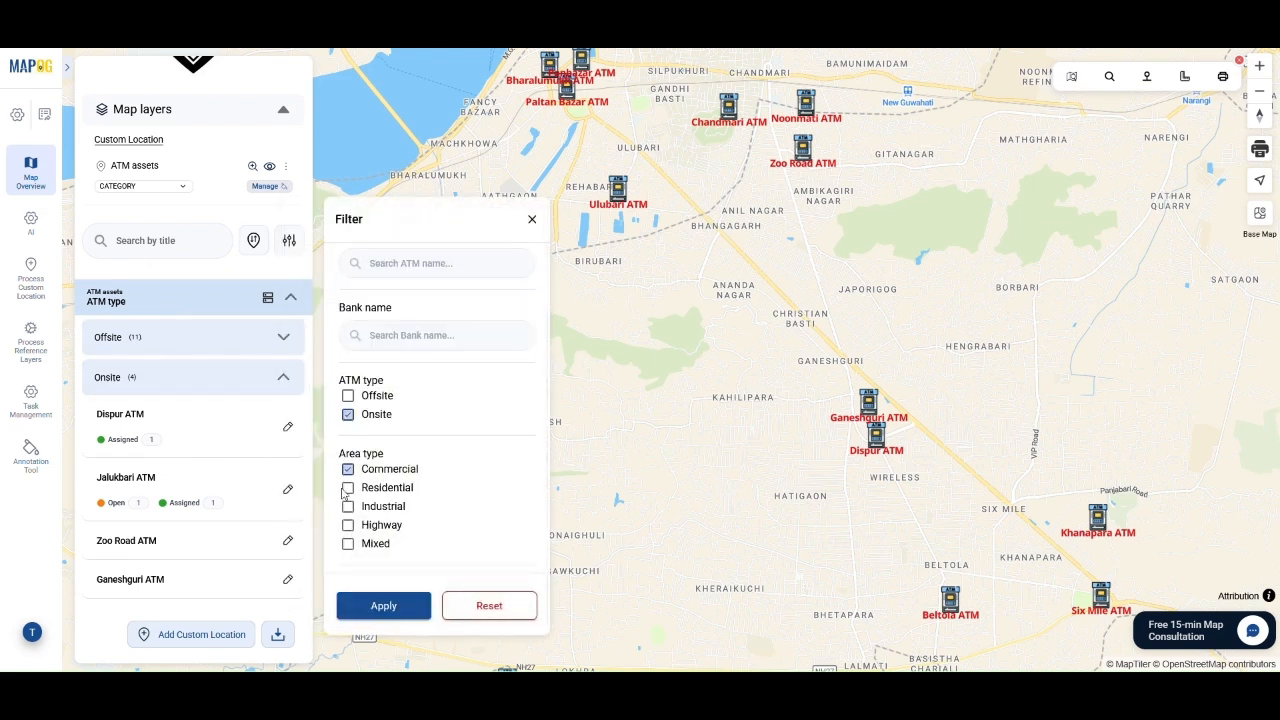
left_click(348, 489)
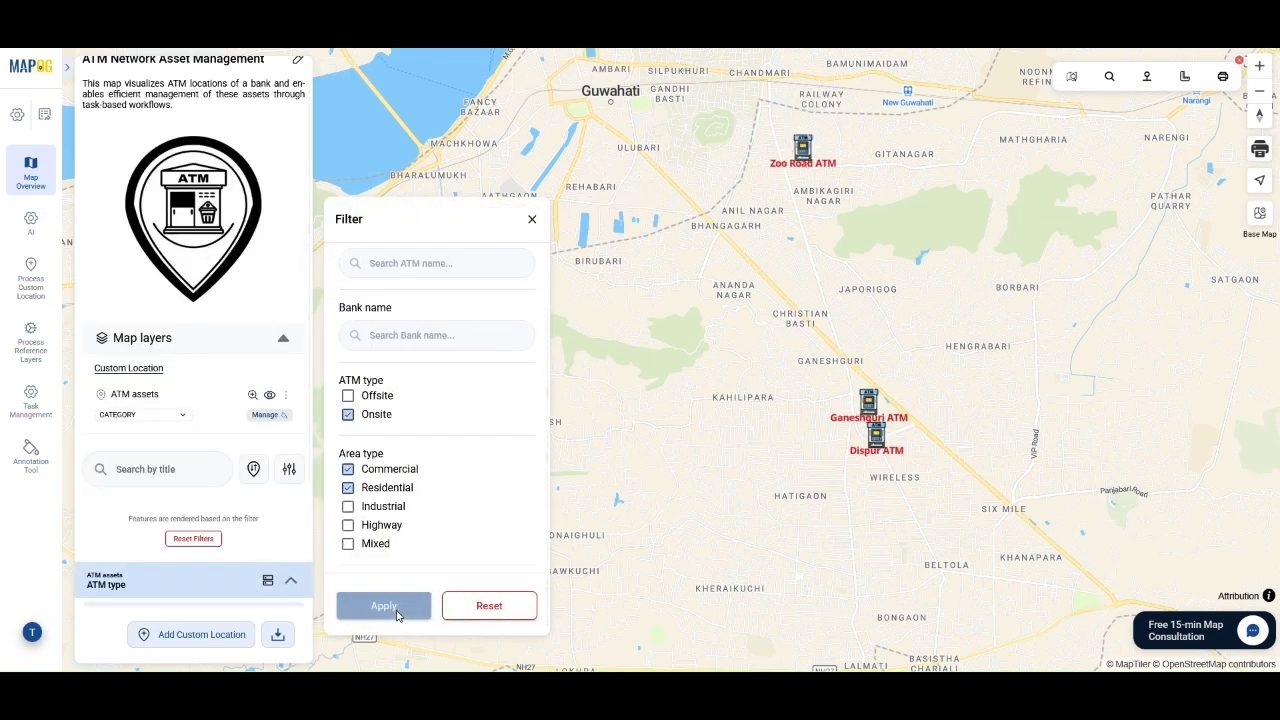
Step: Sort the ATMs by distance from Christian Basti
left_click(254, 470)
scroll(144, 332, "down", 2)
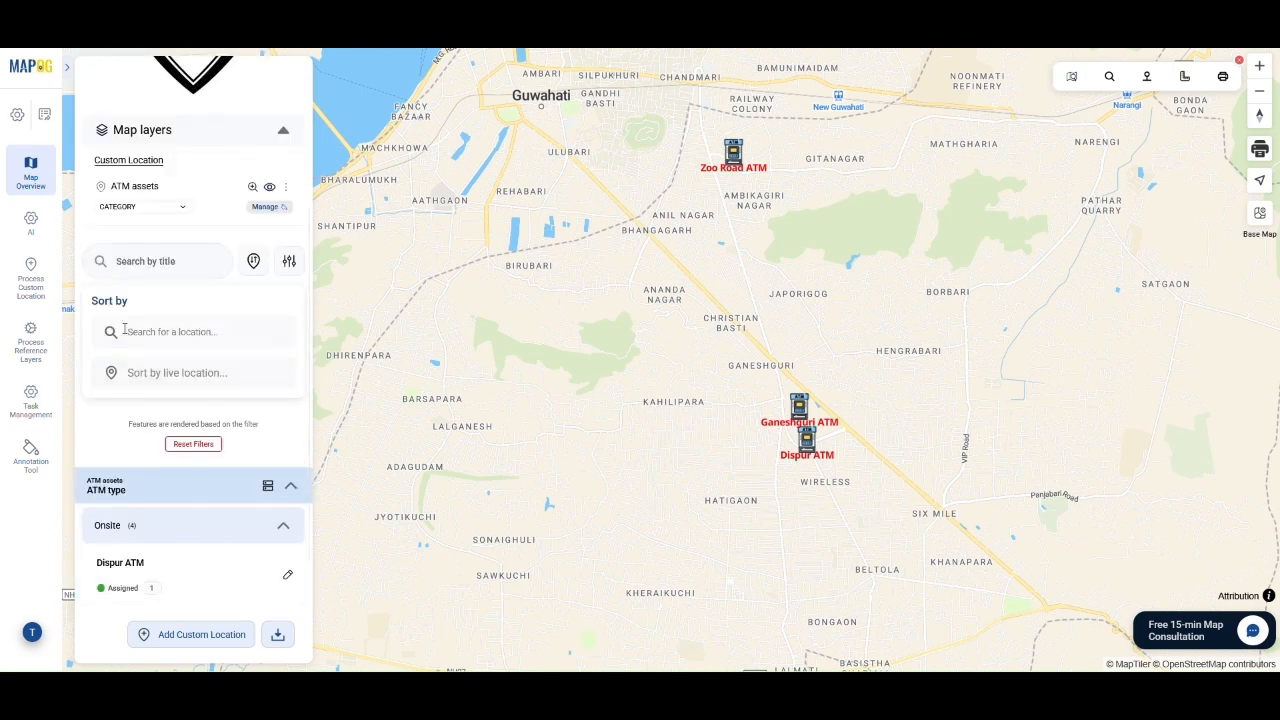
type("christian basti")
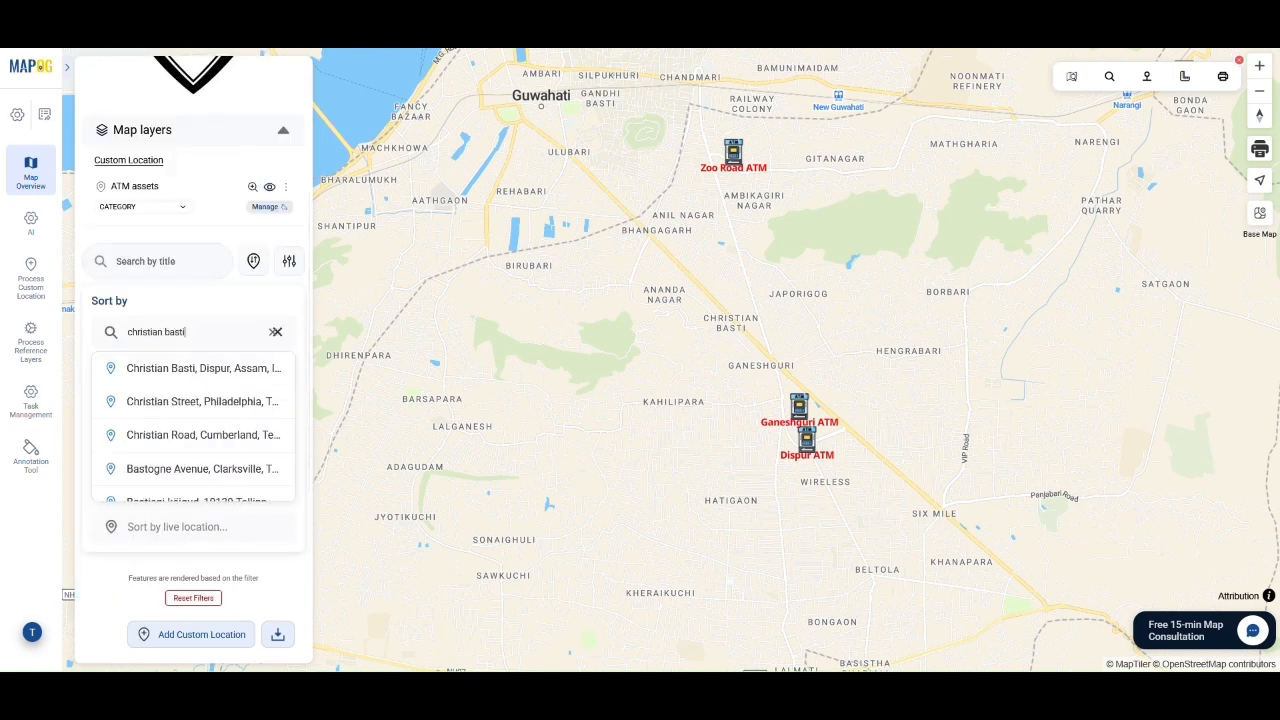
left_click(168, 367)
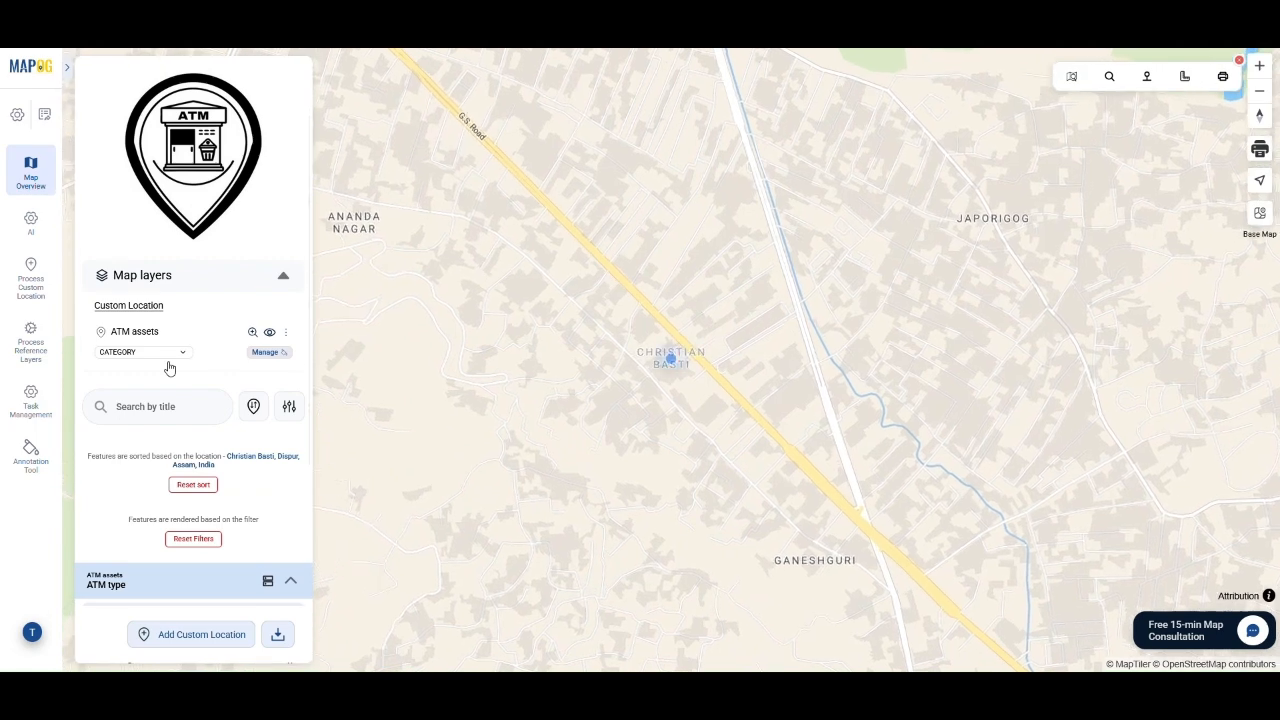
left_click_drag(993, 336, 1025, 332)
scroll(181, 504, "down", 1)
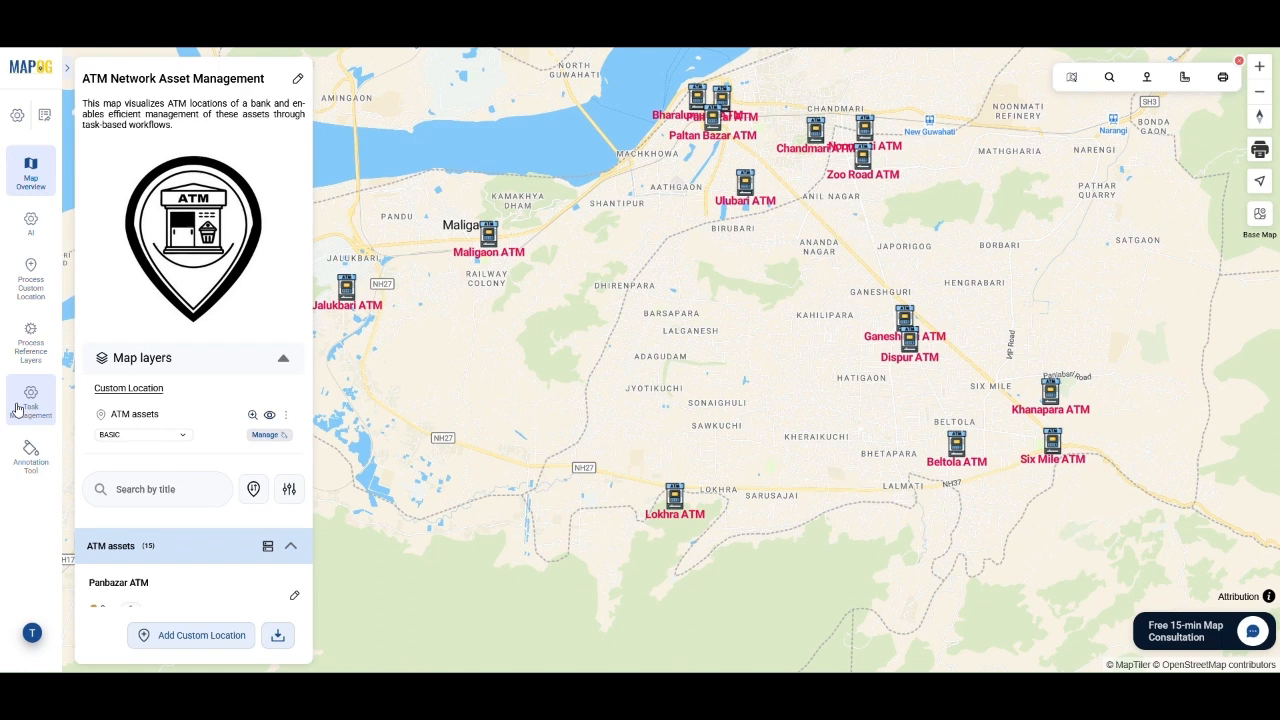
Step: In Task Management, filter the task list to Open and Assigned tasks
left_click(32, 400)
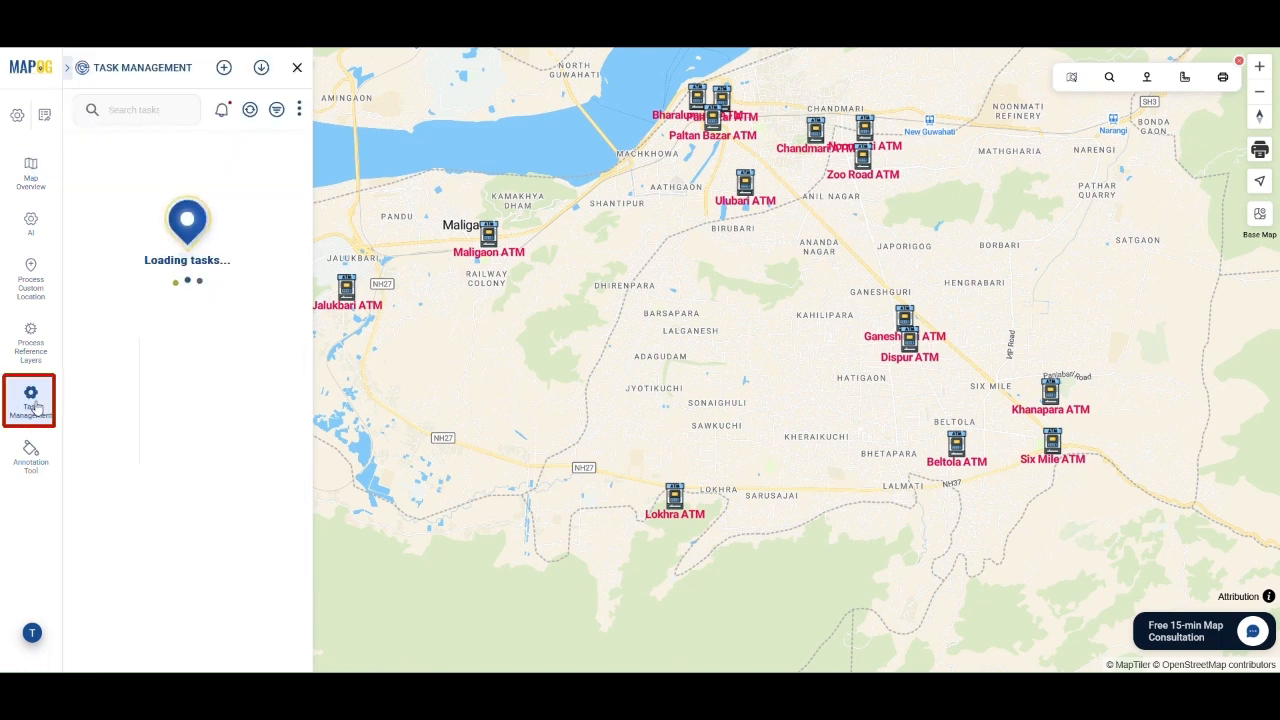
left_click(277, 111)
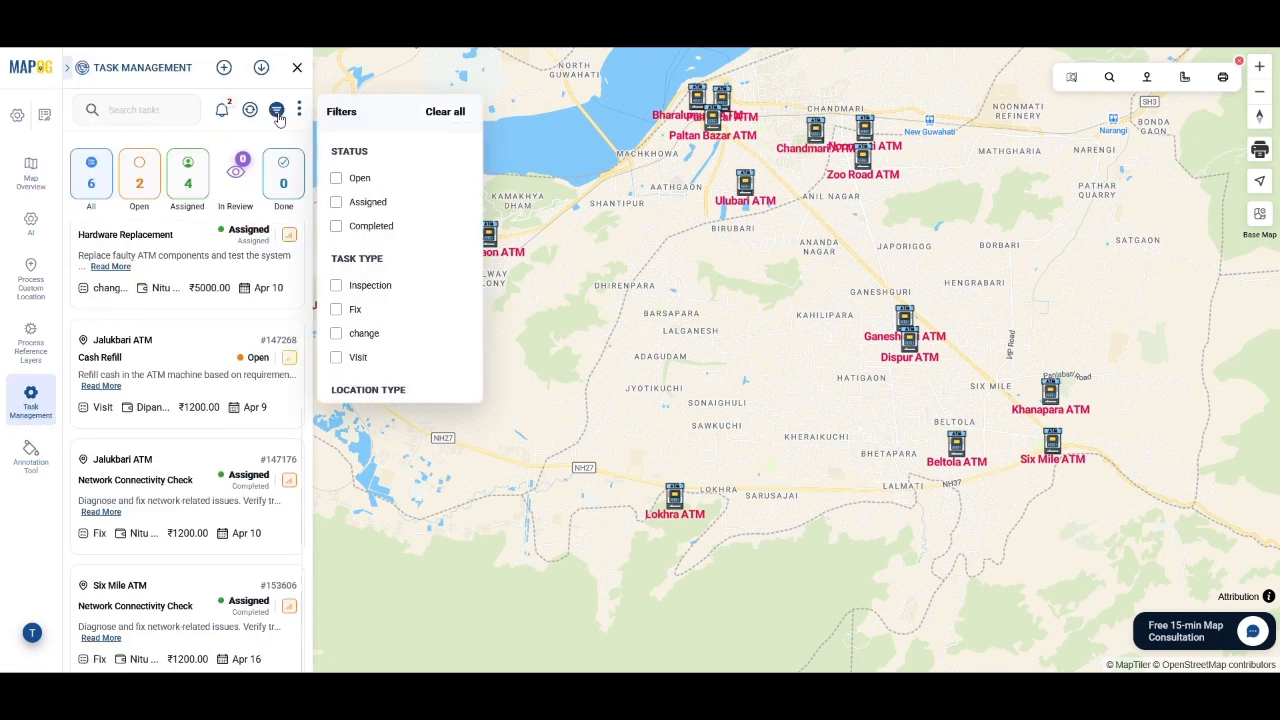
left_click(337, 180)
left_click(337, 202)
scroll(360, 260, "down", 5)
scroll(357, 216, "up", 3)
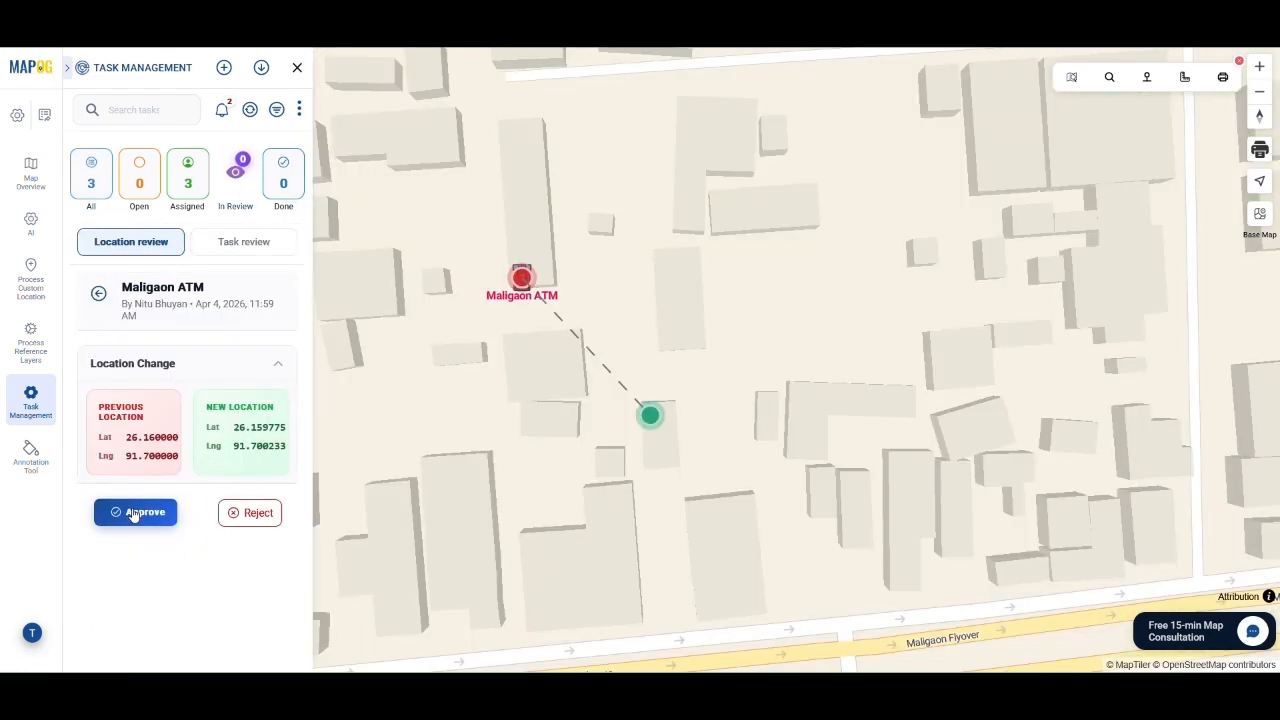
Step: Review Six Mile ATM's Network Connectivity Check as Done, with a comment to recheck connections
left_click(258, 244)
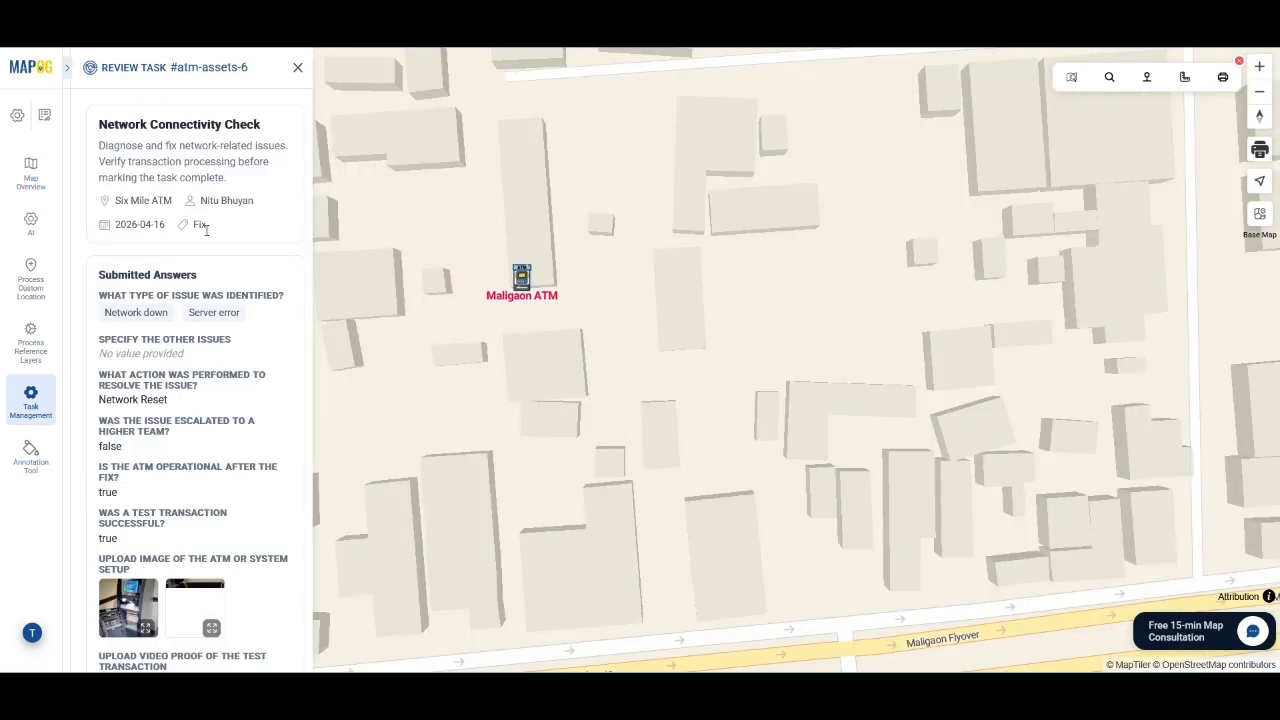
left_click(143, 628)
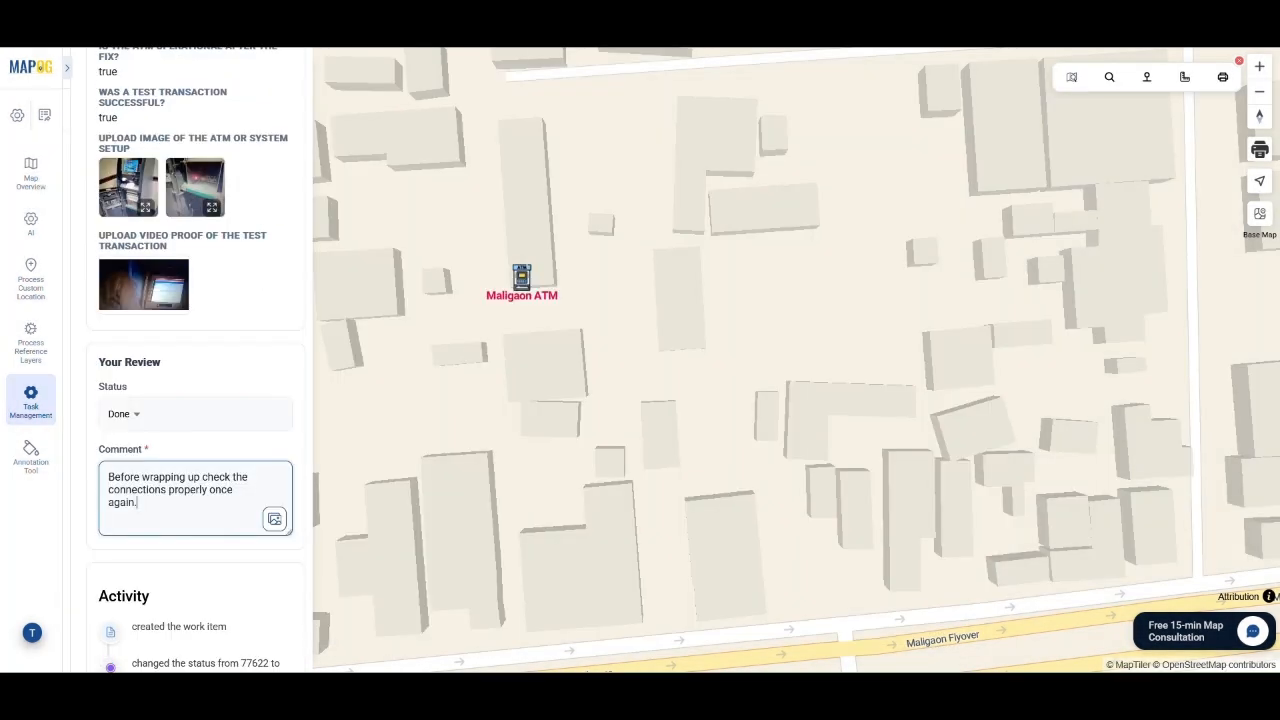
scroll(240, 603, "down", 3)
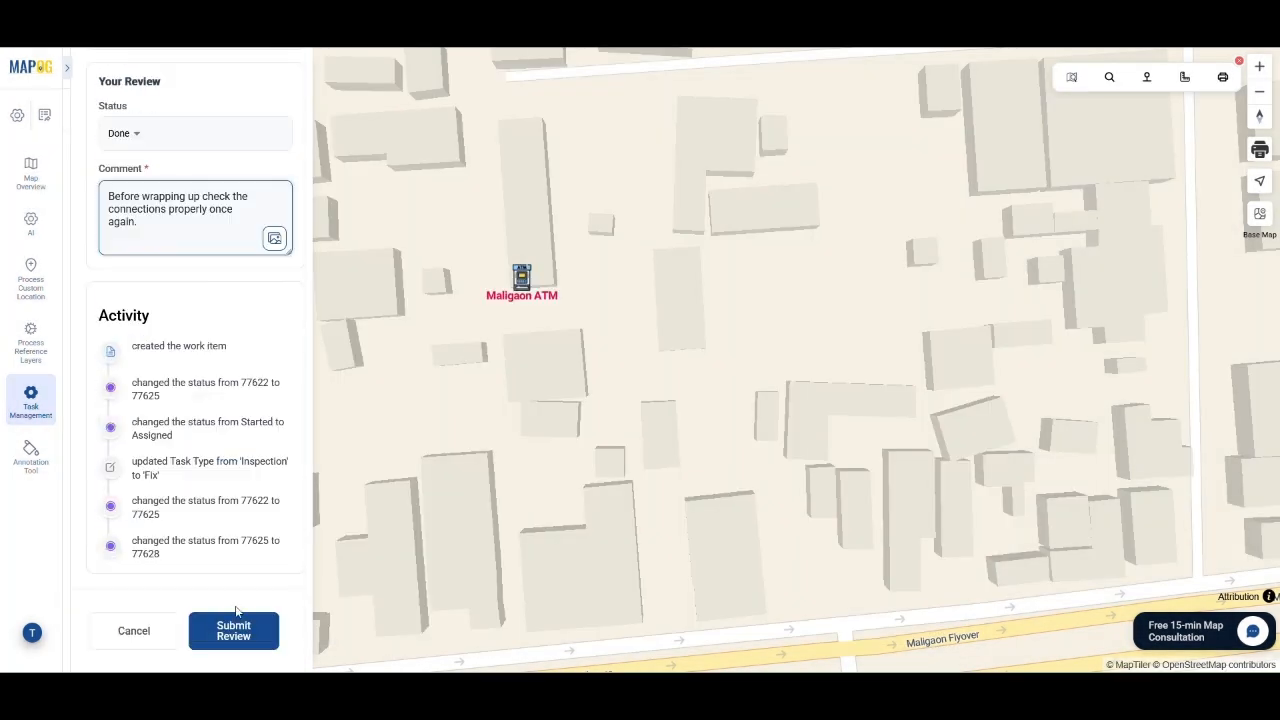
left_click(234, 630)
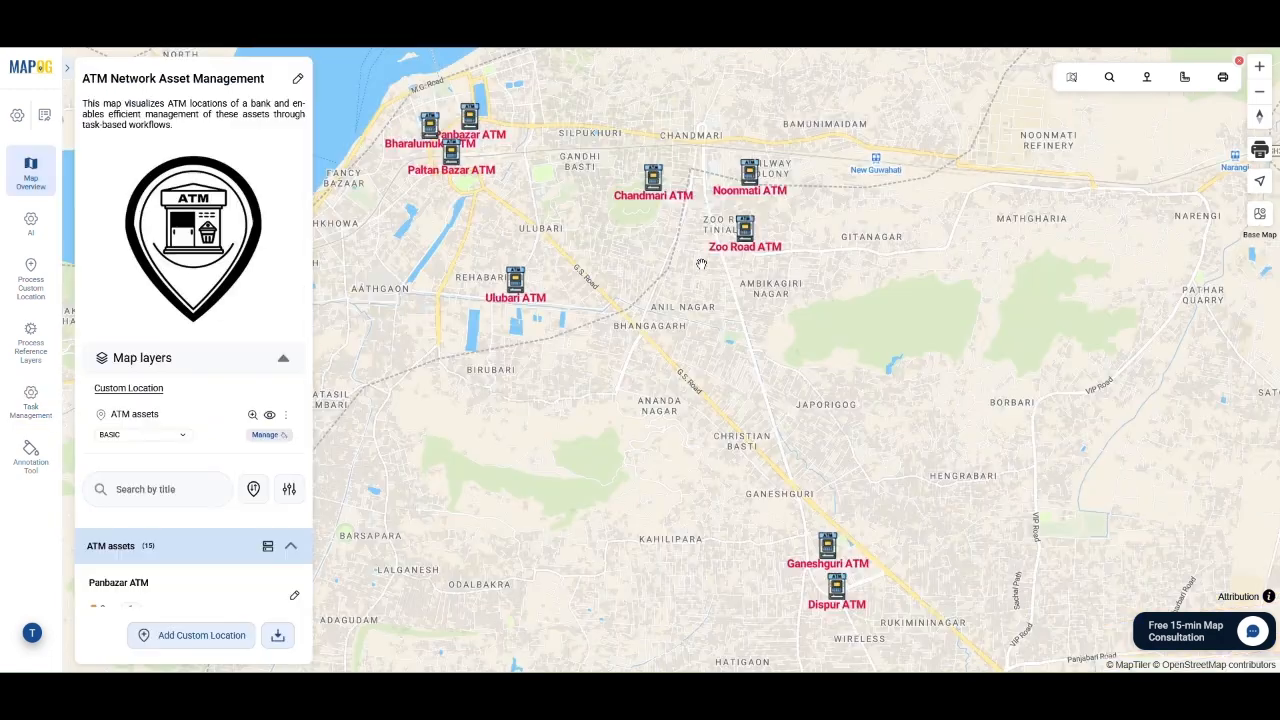
Step: Set the map type to Public and get its share link and embedded map
left_click(44, 113)
left_click(193, 250)
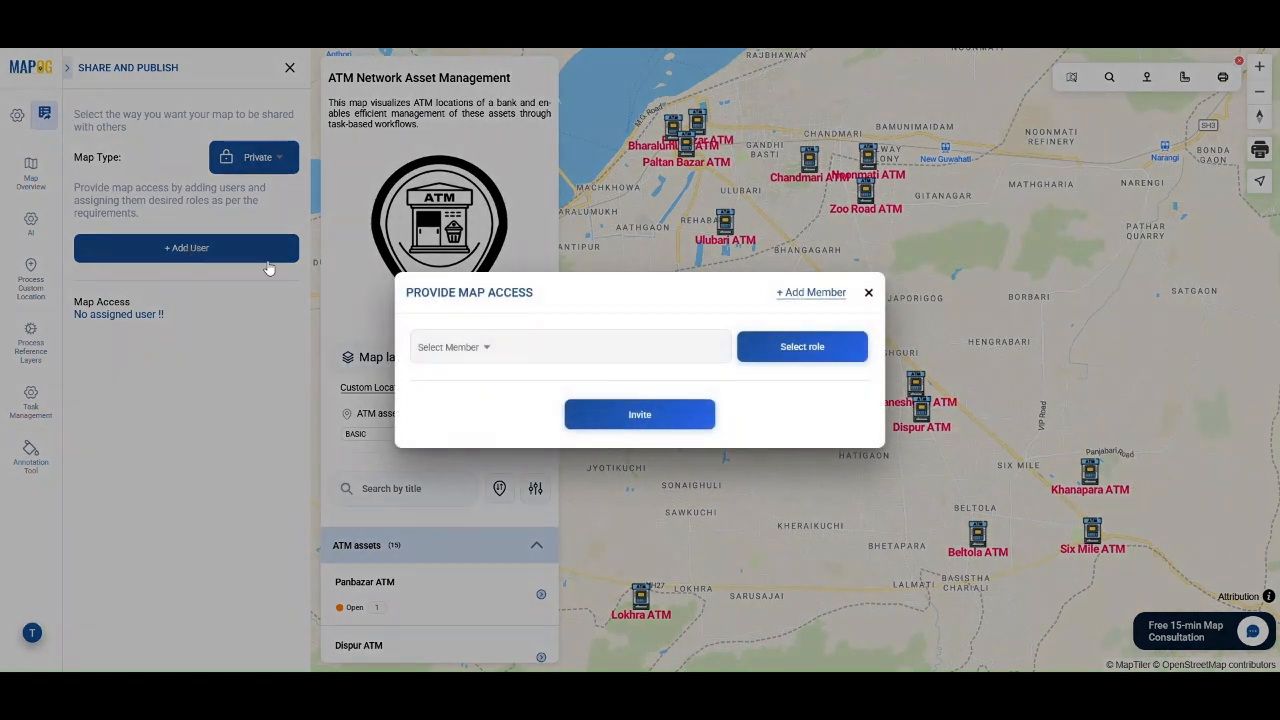
left_click(814, 349)
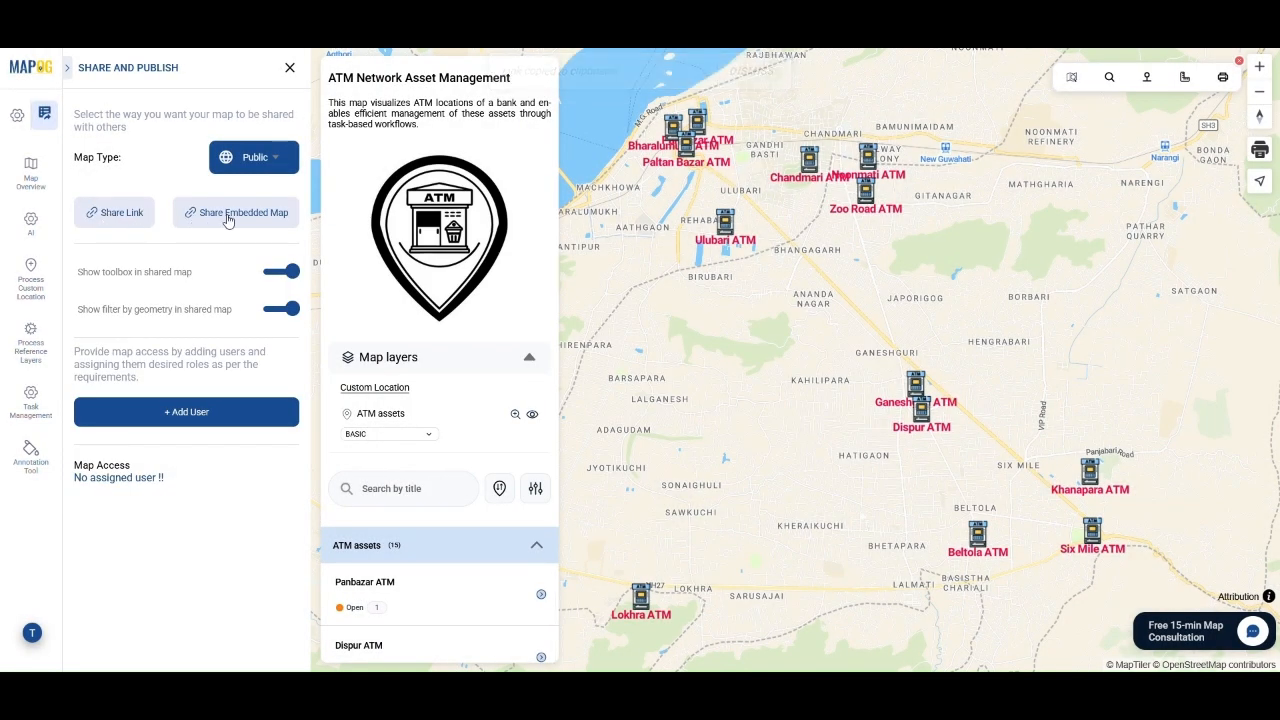
left_click(225, 216)
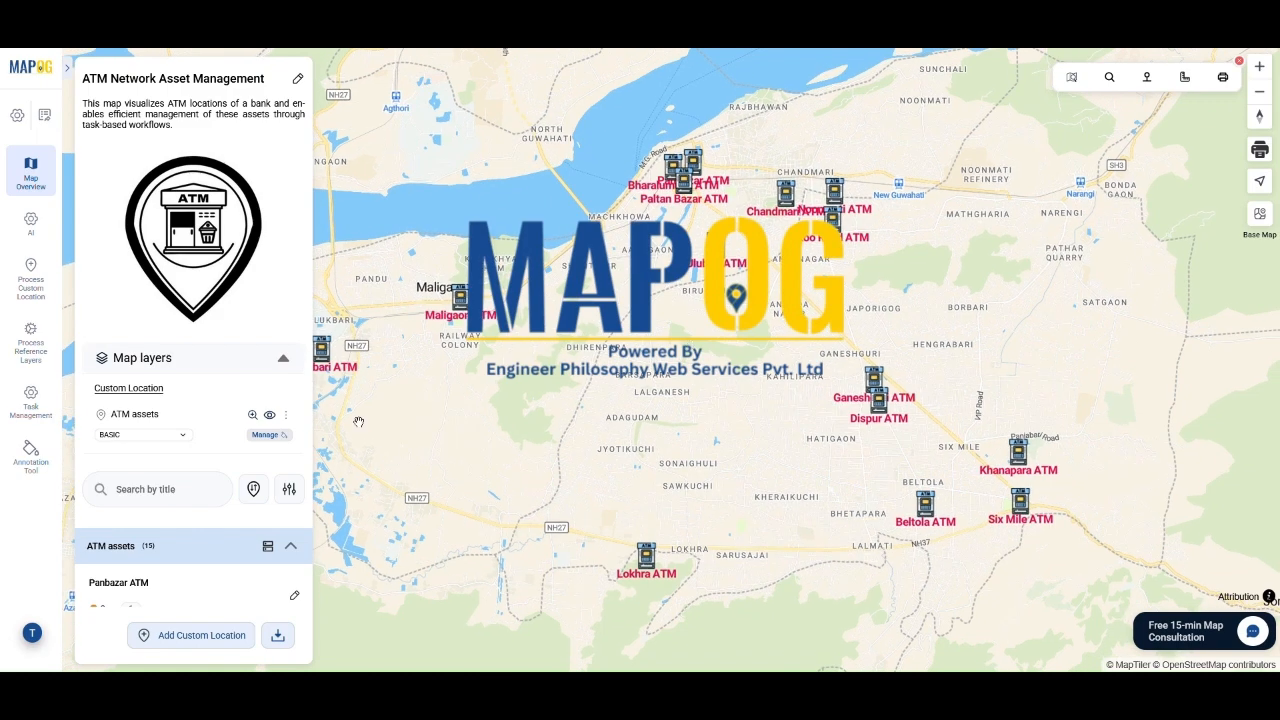
scroll(210, 458, "down", 4)
Step: Open Jalukbari ATM's Network Connectivity Check task #147176 and view its submitted answers
left_click(177, 257)
left_click(137, 523)
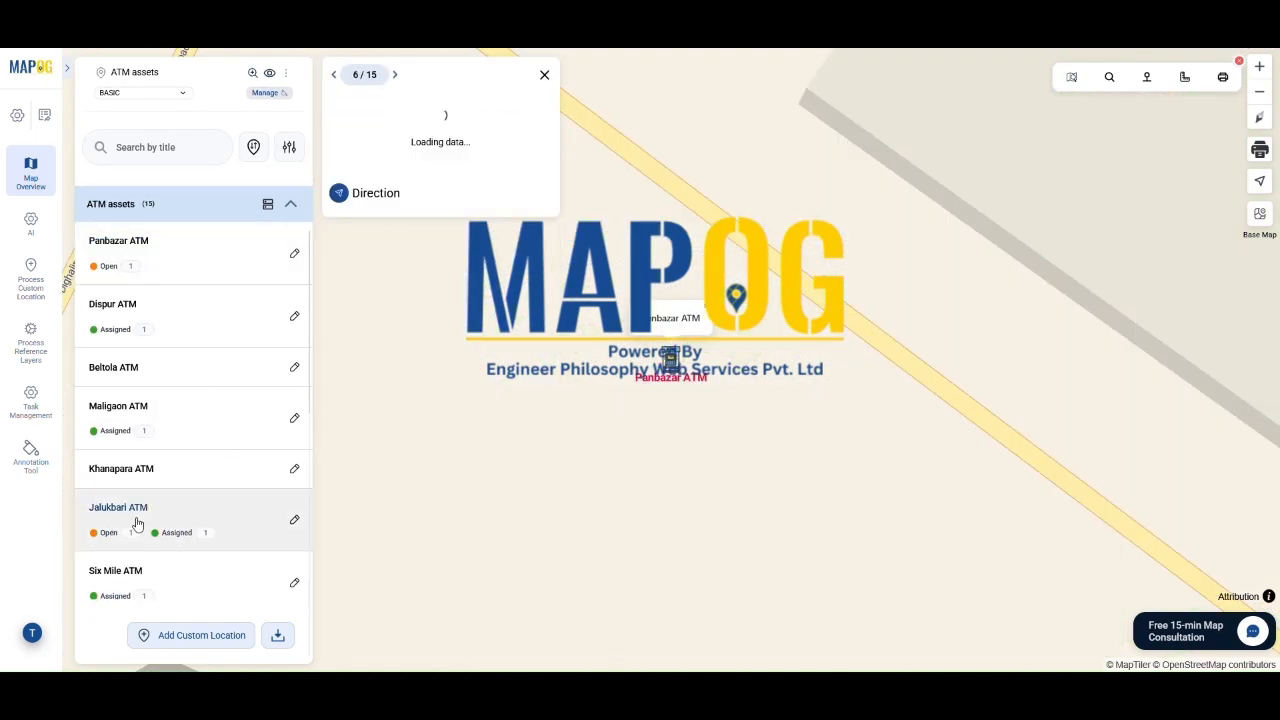
scroll(466, 569, "down", 2)
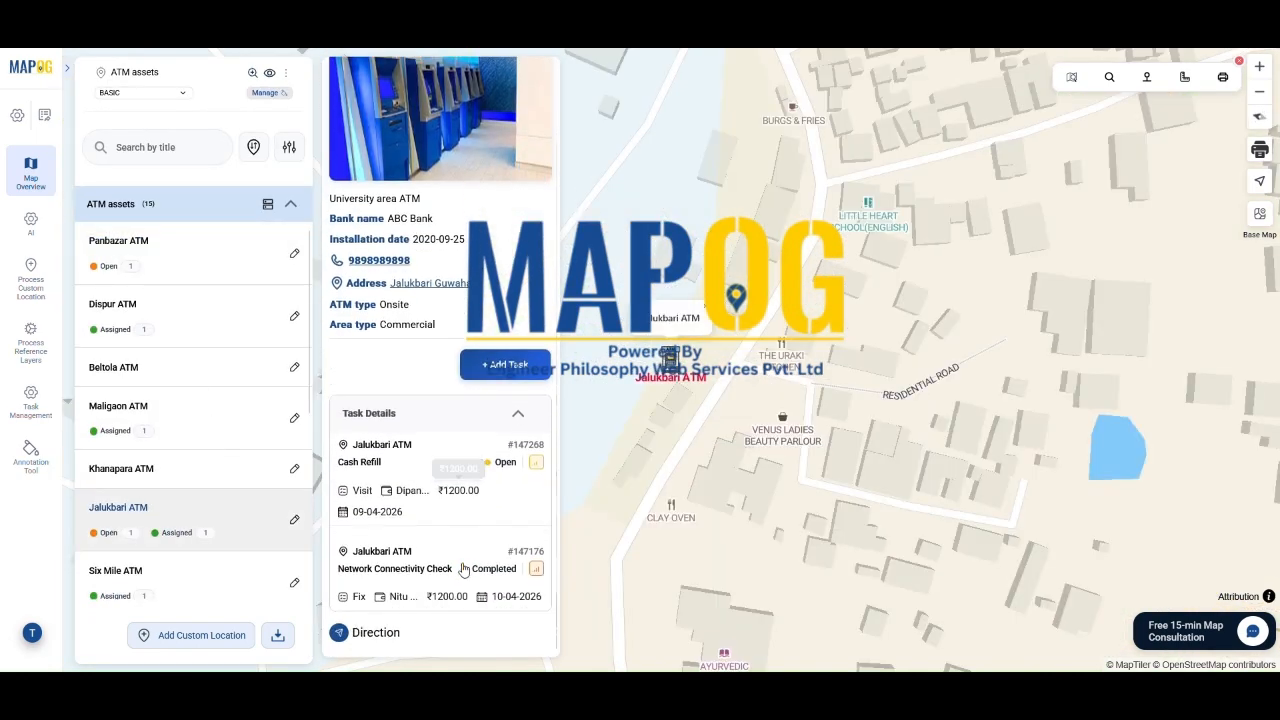
left_click(347, 598)
scroll(690, 373, "down", 5)
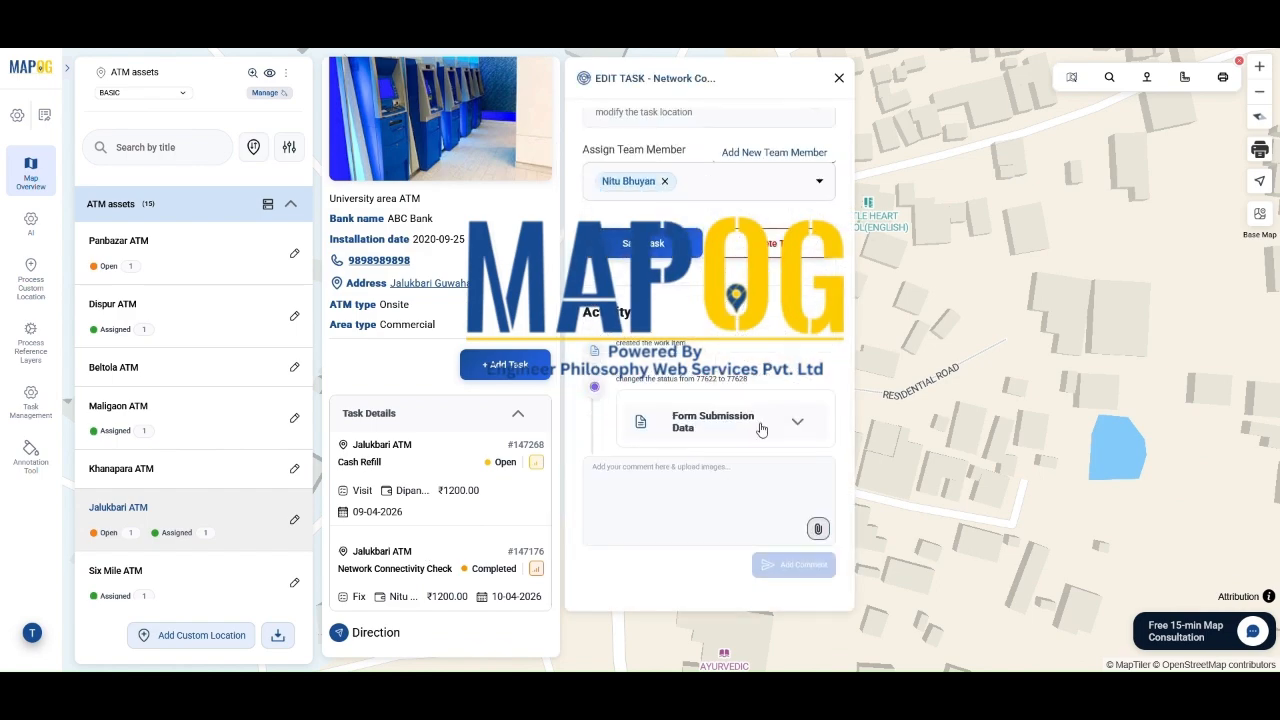
left_click(791, 430)
scroll(760, 430, "down", 4)
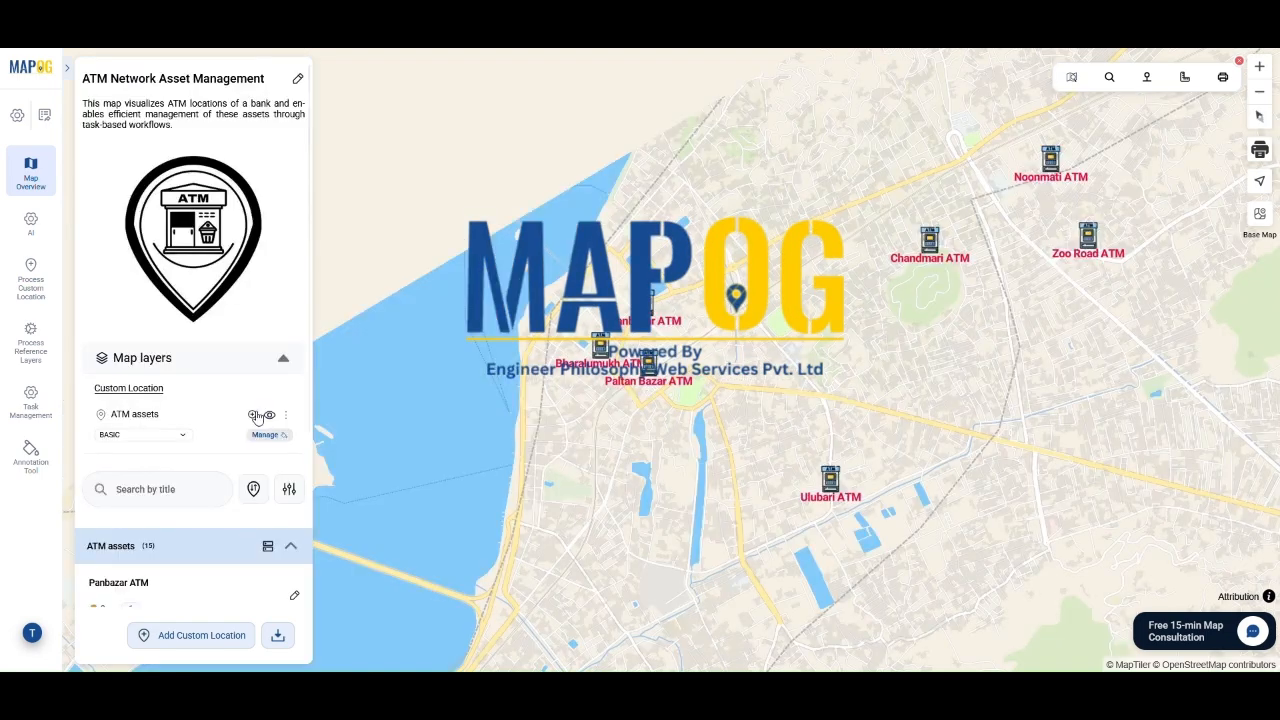